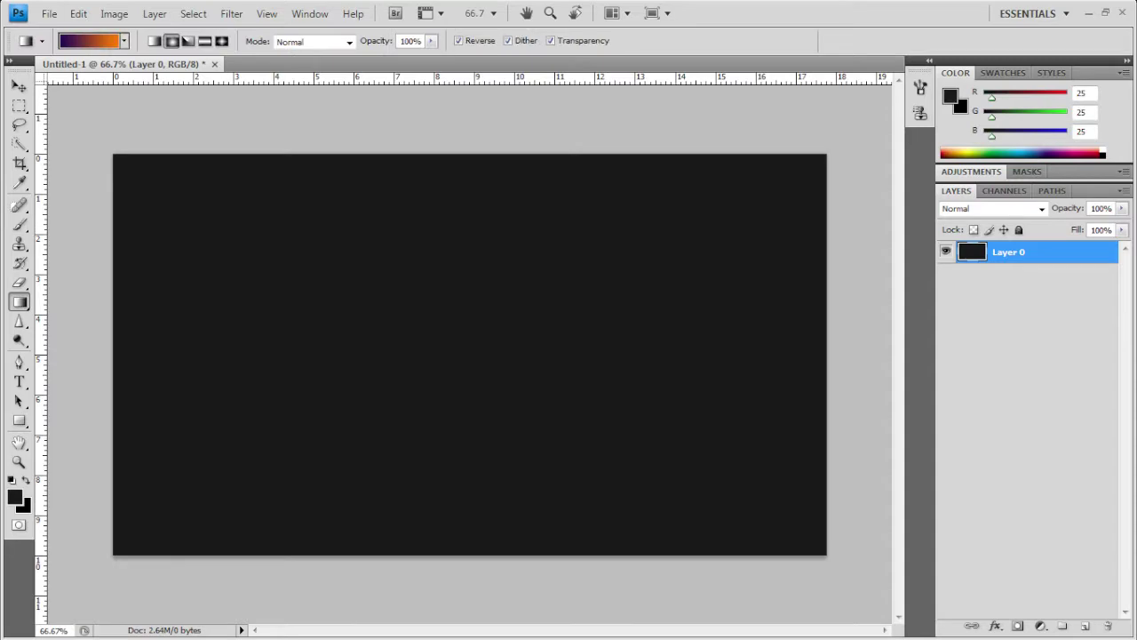
- Fill the background layer with a linear gradient from dark grey at the top to black at the bottom
left_click(391, 192)
left_click(668, 178)
left_click_drag(447, 183, 468, 510)
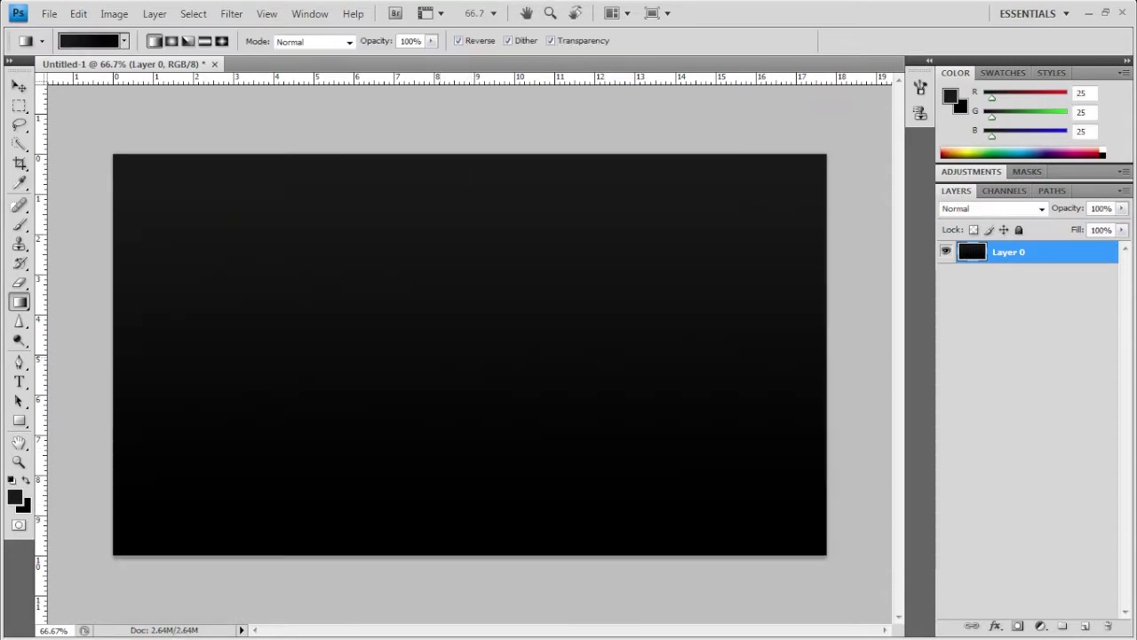
- Open the Quake0076 logo image from the Pictures folder
key("ctrl+o")
key("alt+Up")
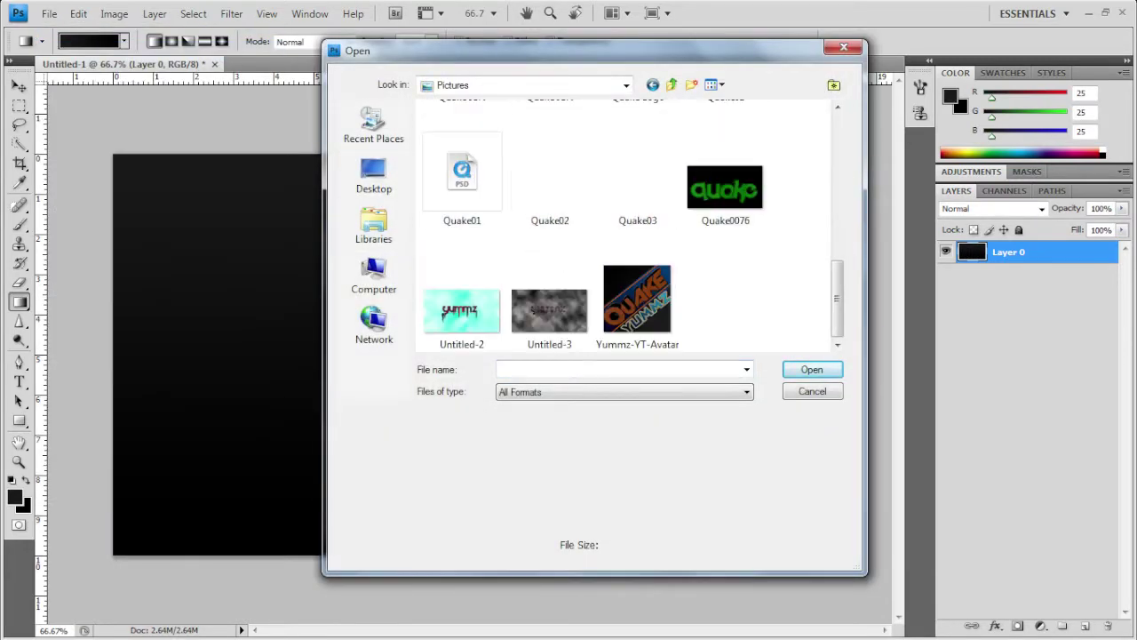
scroll(633, 226, "down", 3)
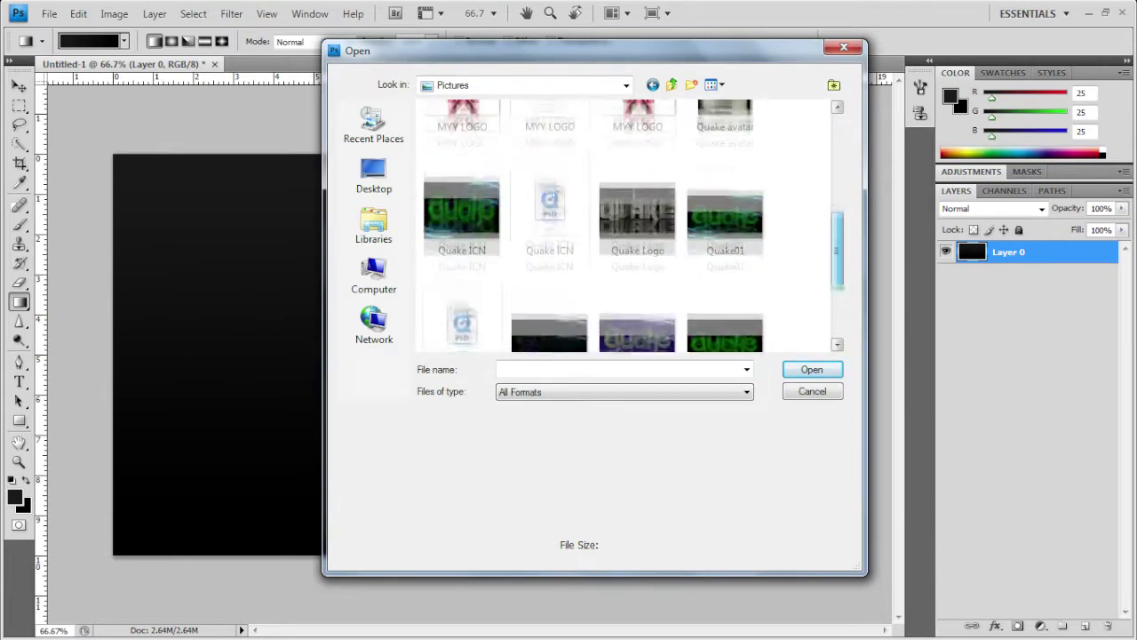
double_click(725, 191)
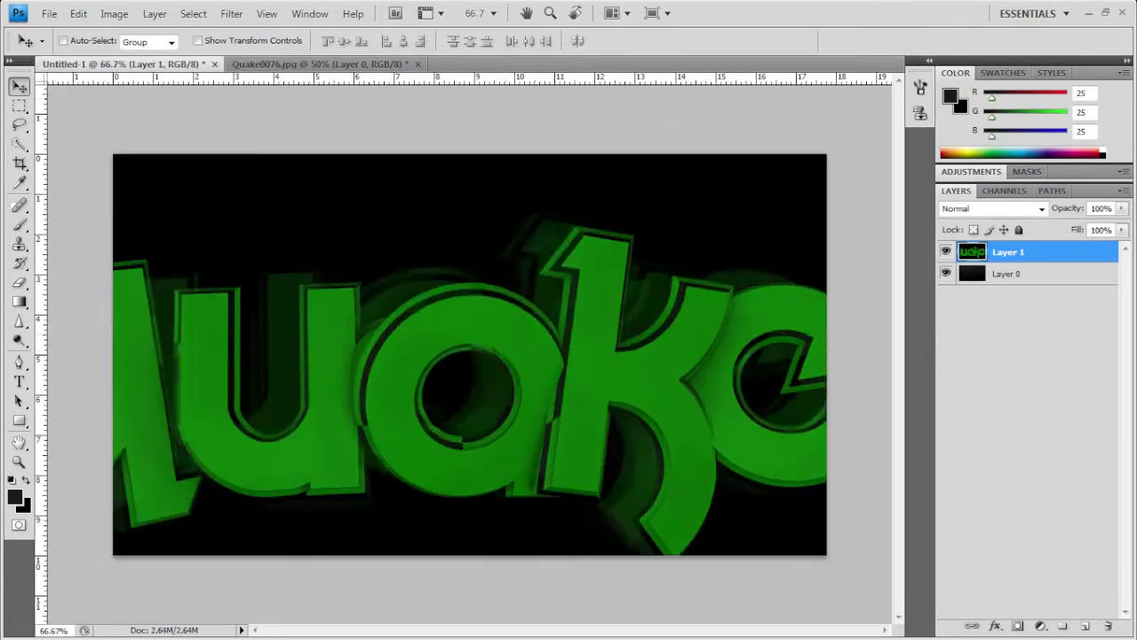
- Scale the green logo layer down to fit the canvas, then shift and distort its corners to centre the lettering
key("ctrl+t")
left_click_drag(274, 101, 186, 172)
left_click_drag(825, 533, 790, 513)
left_click_drag(183, 514, 115, 542)
left_click_drag(451, 178, 452, 152)
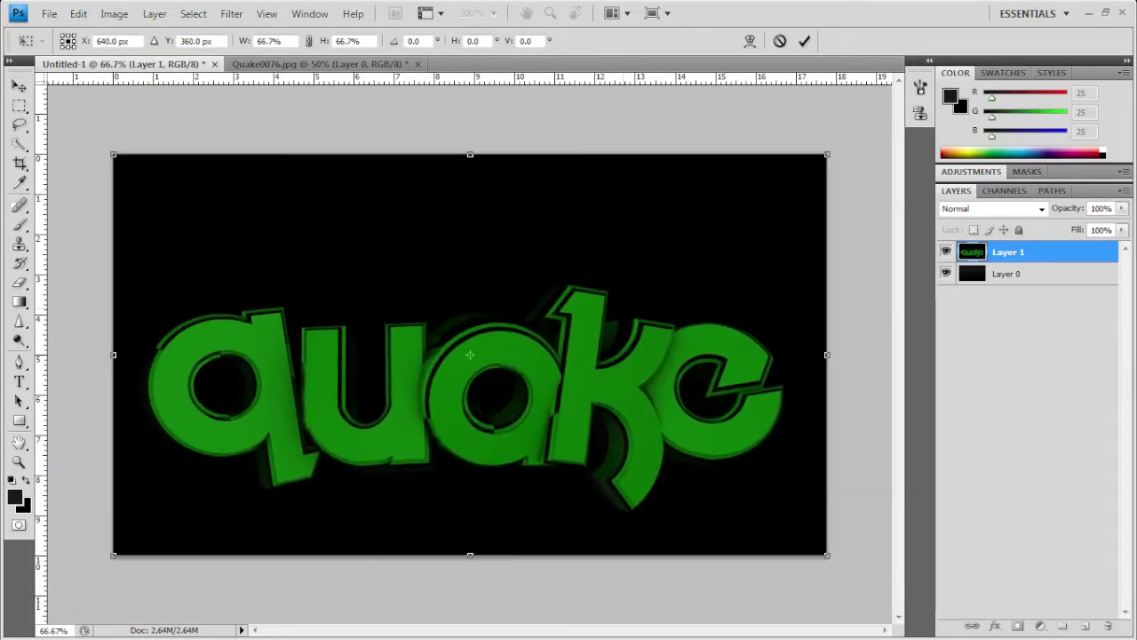
left_click_drag(787, 152, 827, 127)
left_click_drag(469, 533, 470, 527)
left_click_drag(839, 533, 830, 553)
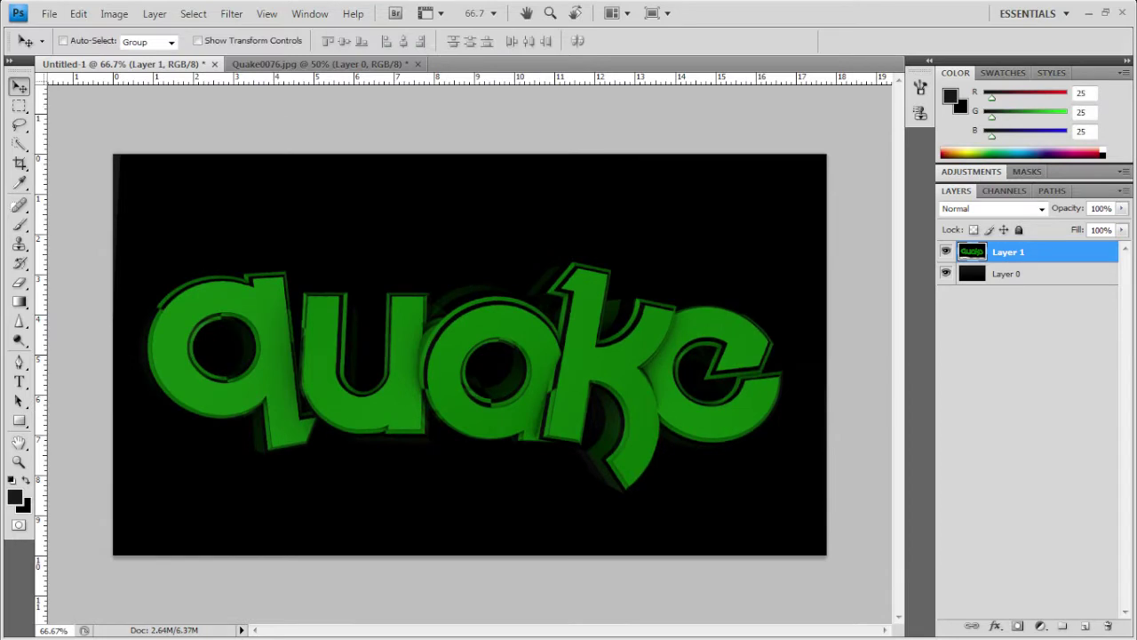
- Set the logo layer's blend mode to Screen and close Quake0076.jpg without saving
left_click(992, 208)
left_click(977, 332)
key("ctrl+w")
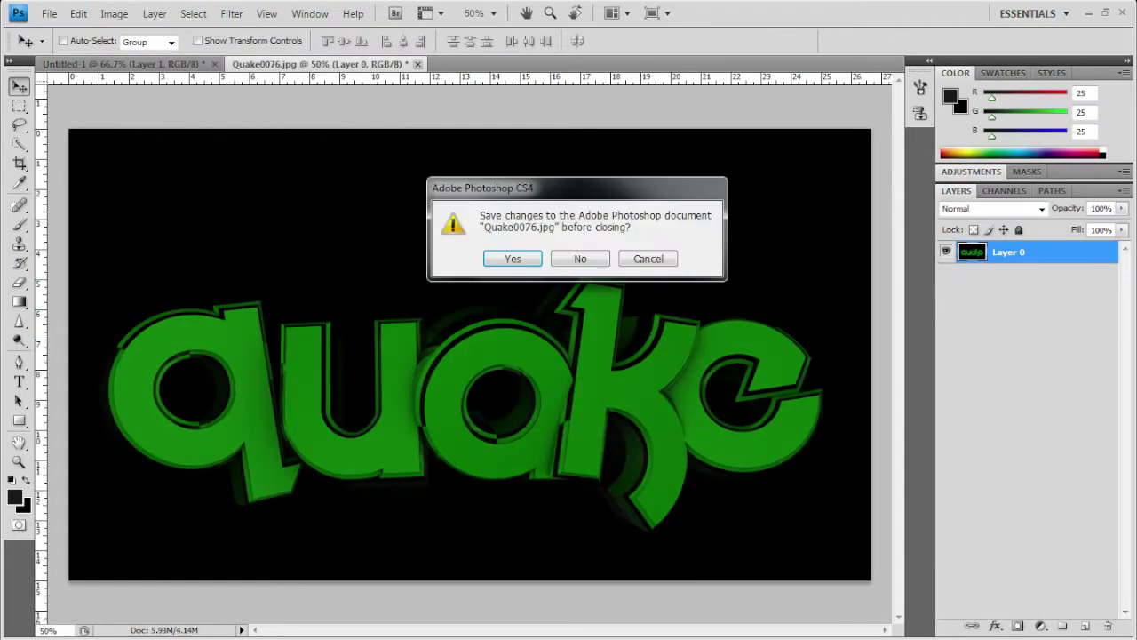
left_click(581, 259)
- Show the Flares folder as large icons and open Flare (1).png
left_click(49, 14)
left_click(71, 48)
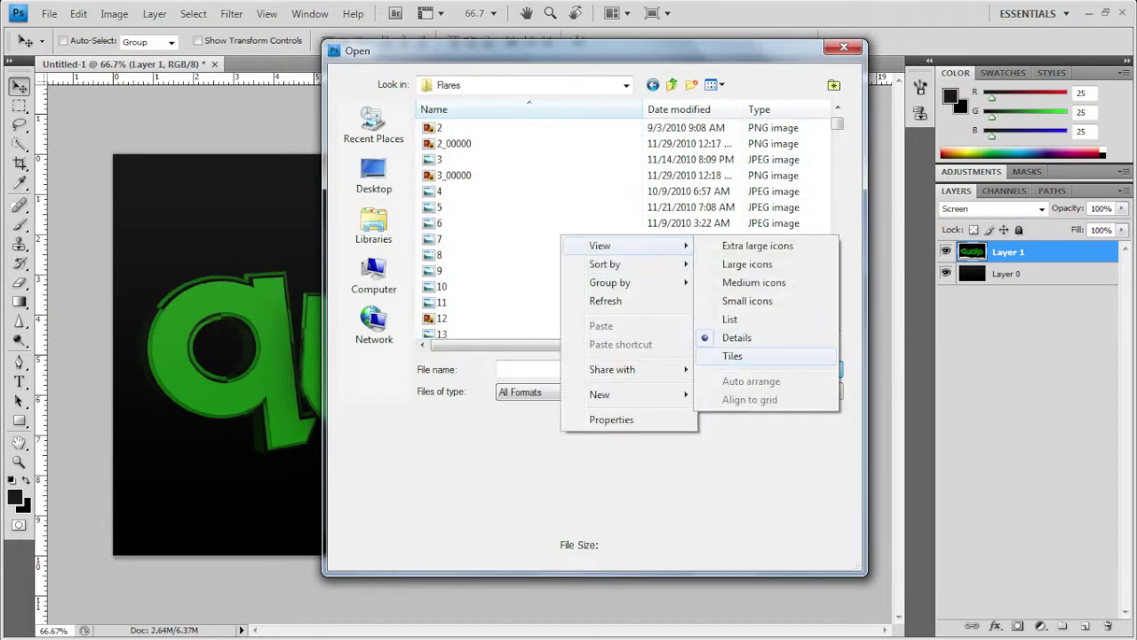
left_click(747, 264)
scroll(622, 222, "down", 15)
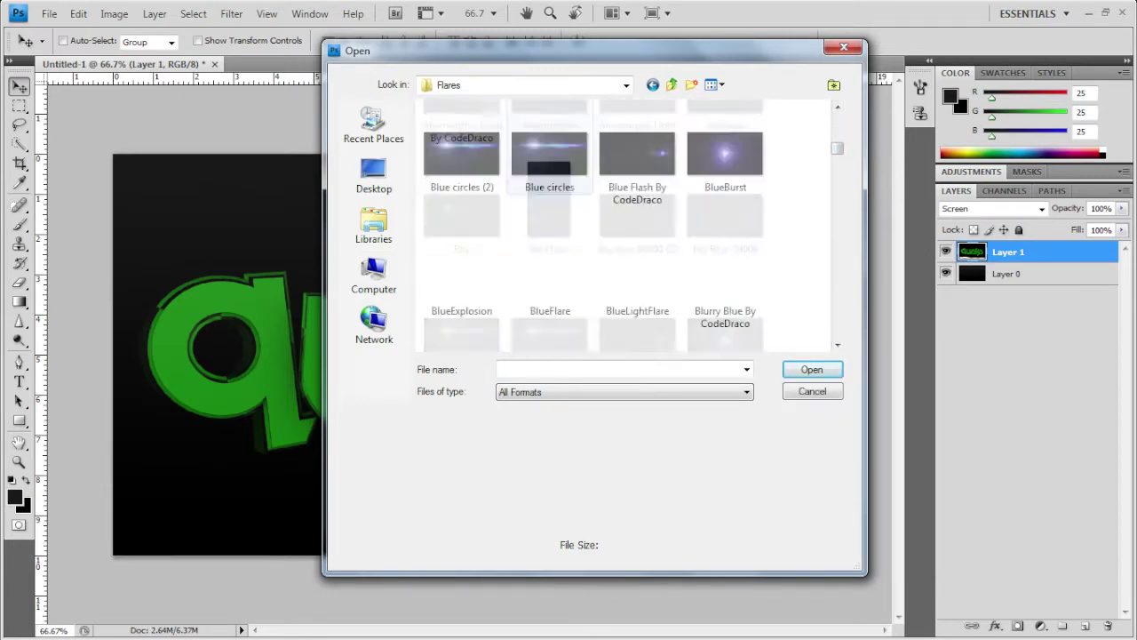
scroll(622, 222, "down", 10)
double_click(546, 152)
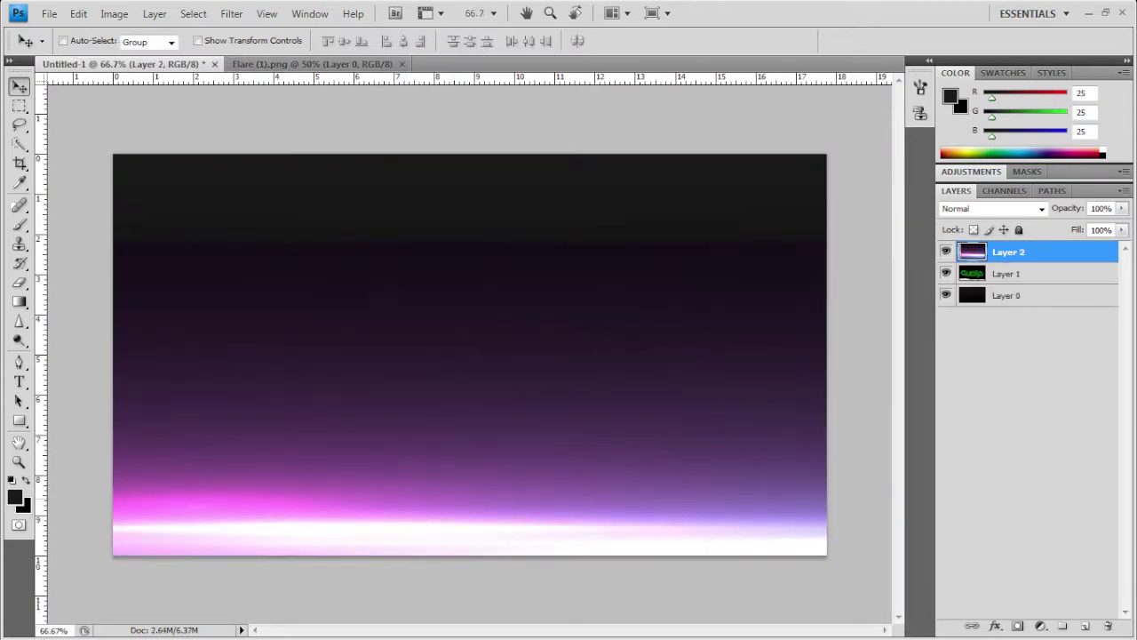
- Place the purple flare layer across the middle of the logo in Overlay mode and close Flare (1).png
left_click(993, 207)
left_click(968, 357)
key("shift+Up")
key("shift+Up")
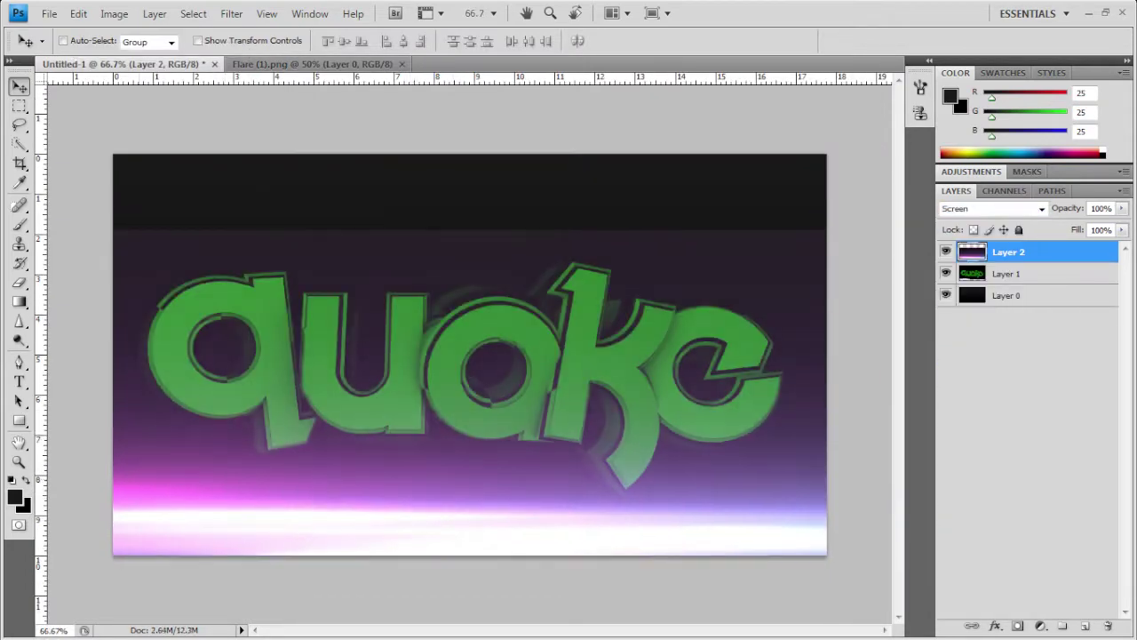
left_click(993, 208)
left_click(964, 415)
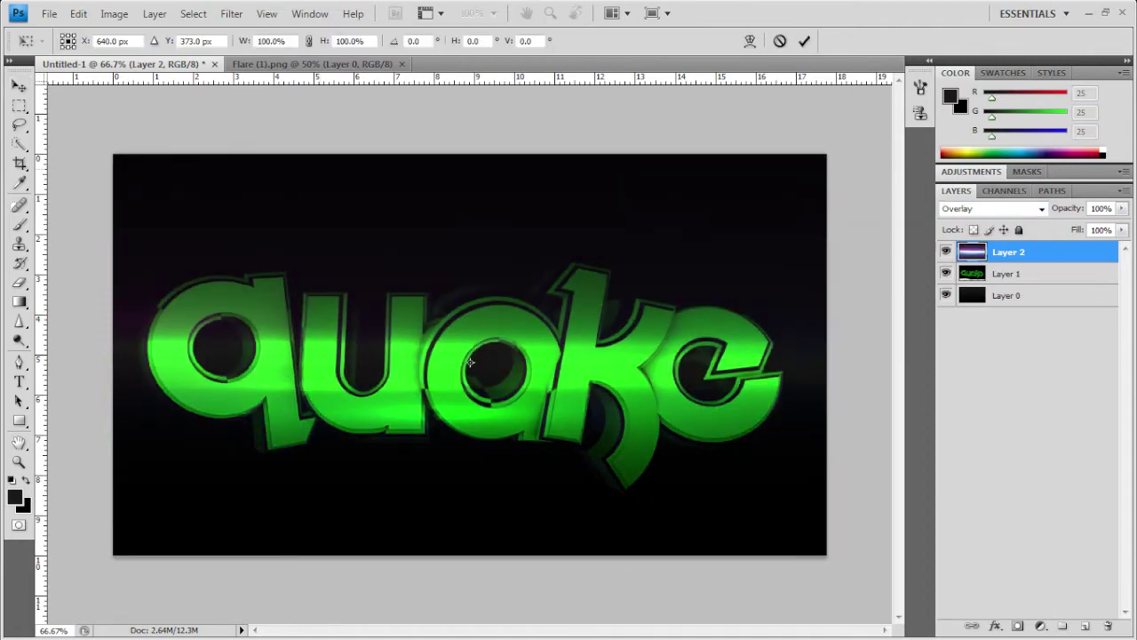
key("Return")
left_click(402, 64)
- Open flare image 3 and try it in Overlay mode over the centre of the logo
key("ctrl+o")
left_click(549, 276)
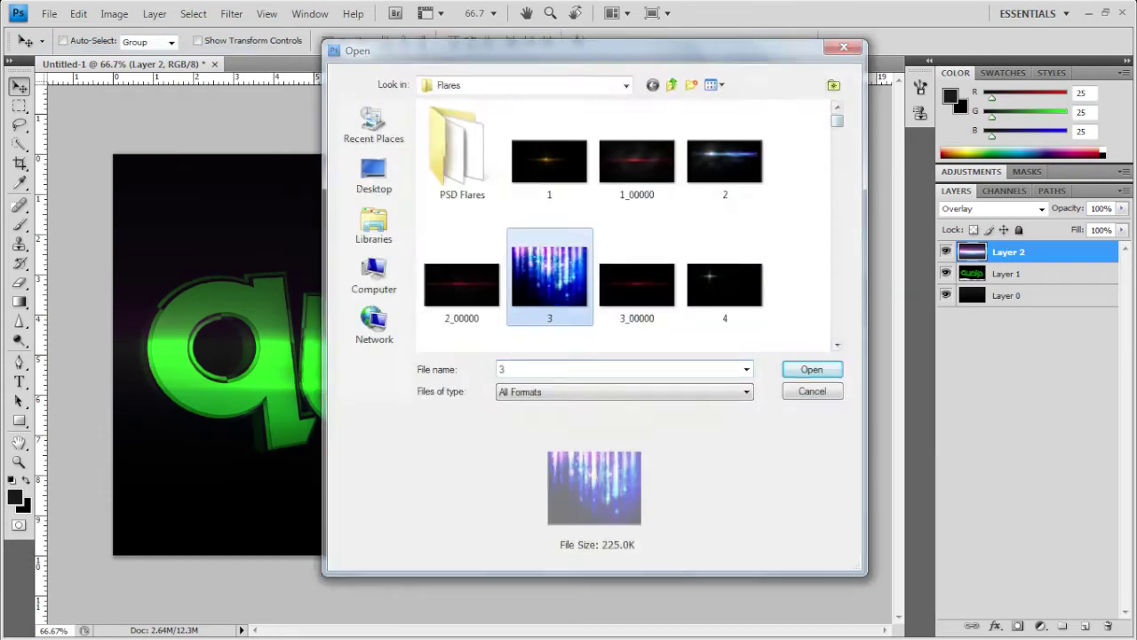
key("Return")
key("Return")
left_click_drag(469, 355, 658, 412)
left_click(994, 208)
left_click(955, 425)
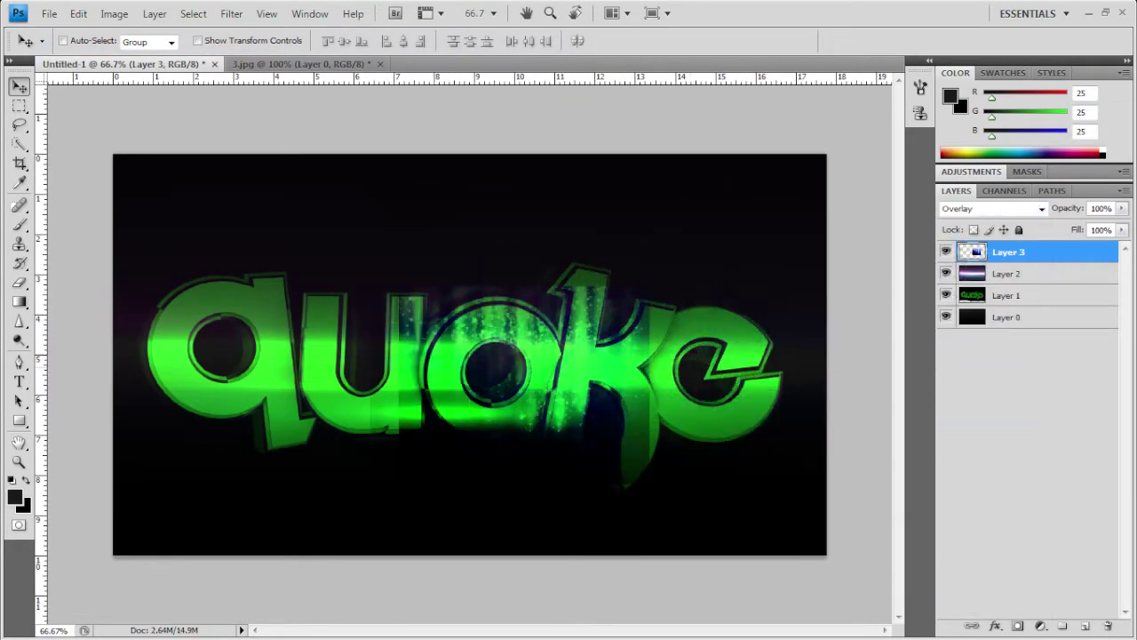
- Delete the blue light-streak layer and close 3.jpg without saving
key("Delete")
left_click(380, 64)
key("n")
- Show the Textures folder in GFX as large thumbnails and open Word_Bricks
key("ctrl+o")
double_click(449, 270)
left_click(671, 85)
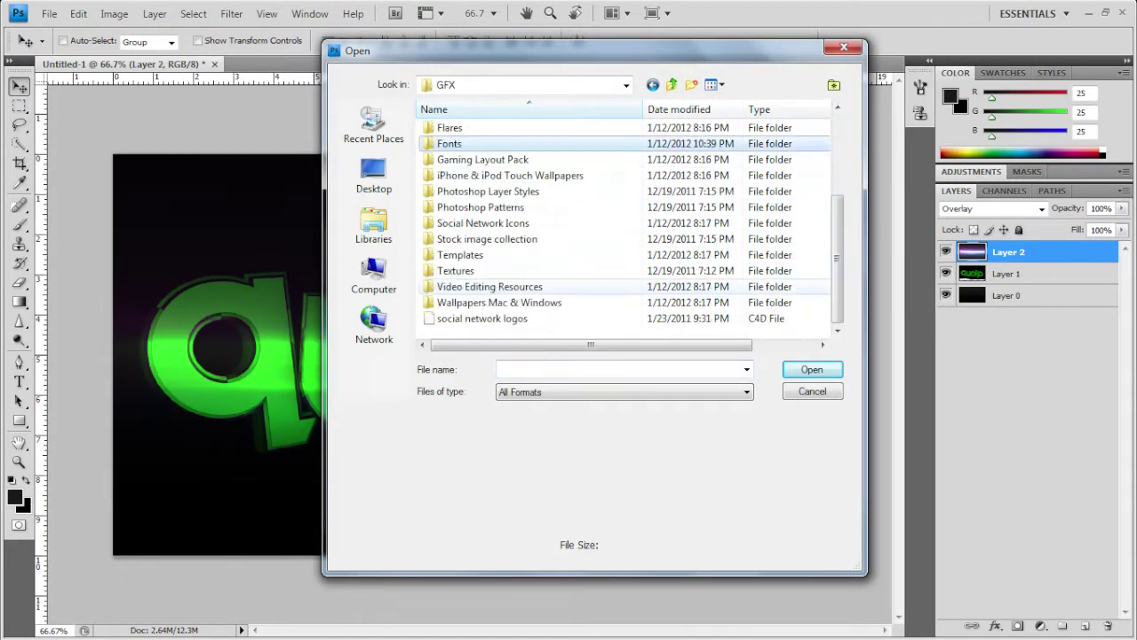
double_click(457, 175)
left_click(462, 175)
right_click(560, 253)
left_click(728, 278)
scroll(633, 306, "down", 10)
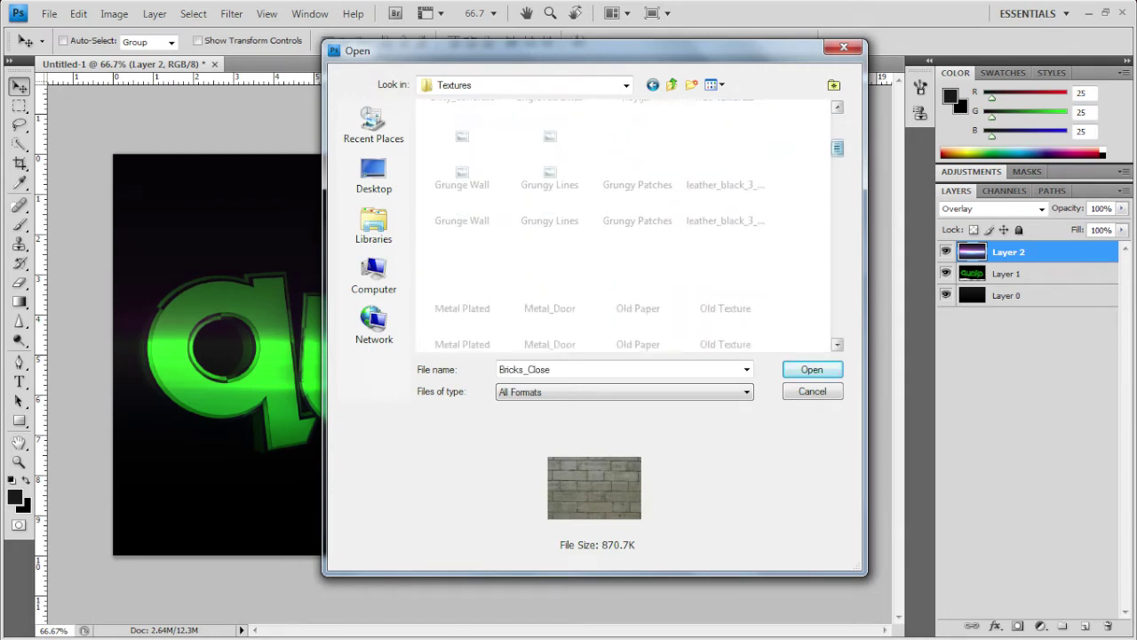
scroll(633, 306, "down", 15)
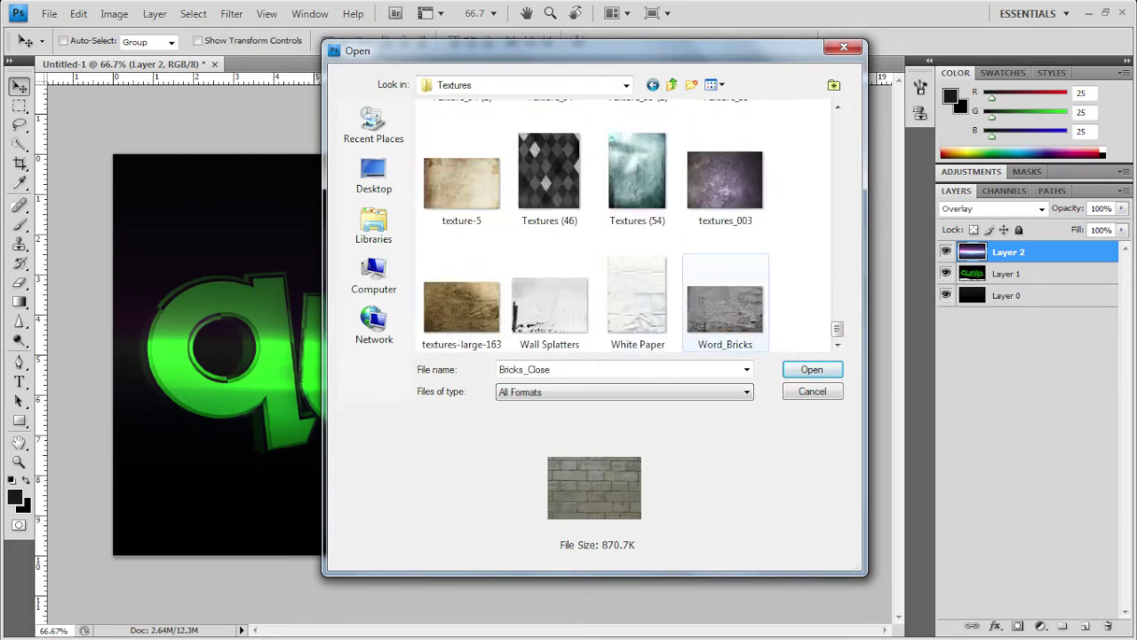
double_click(724, 307)
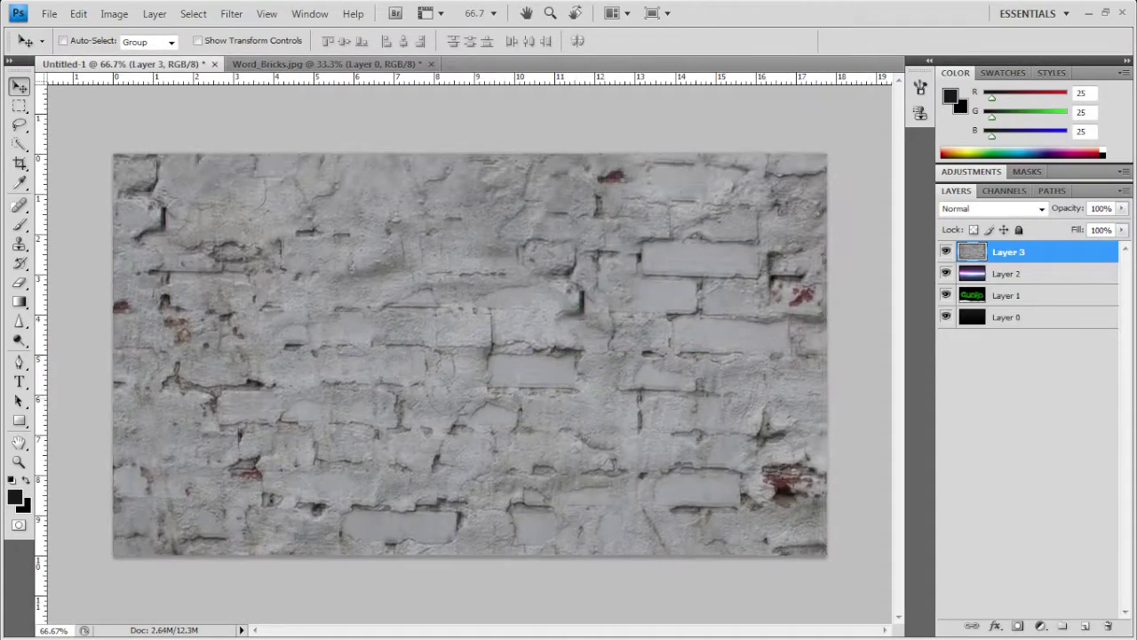
- Set the brick texture layer's blend mode to Overlay and move it directly below the logo layer
left_click(990, 208)
left_click(955, 424)
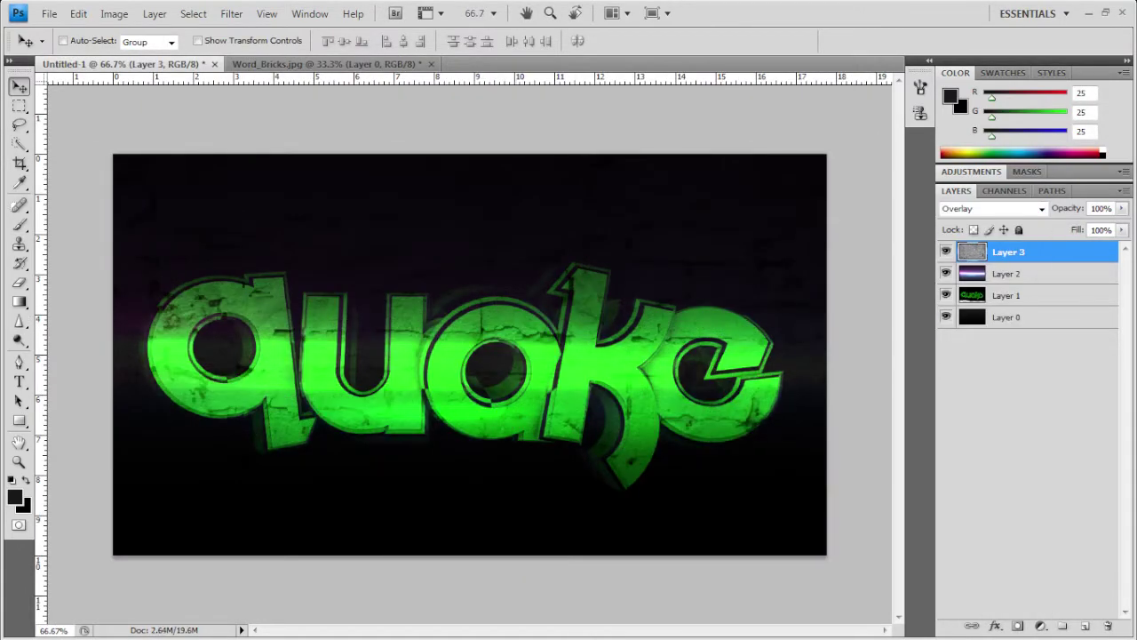
key("ctrl+[")
key("ctrl+[")
- Try the Screen and Soft Light blend modes on the brick layer, then return it to Overlay
left_click(991, 208)
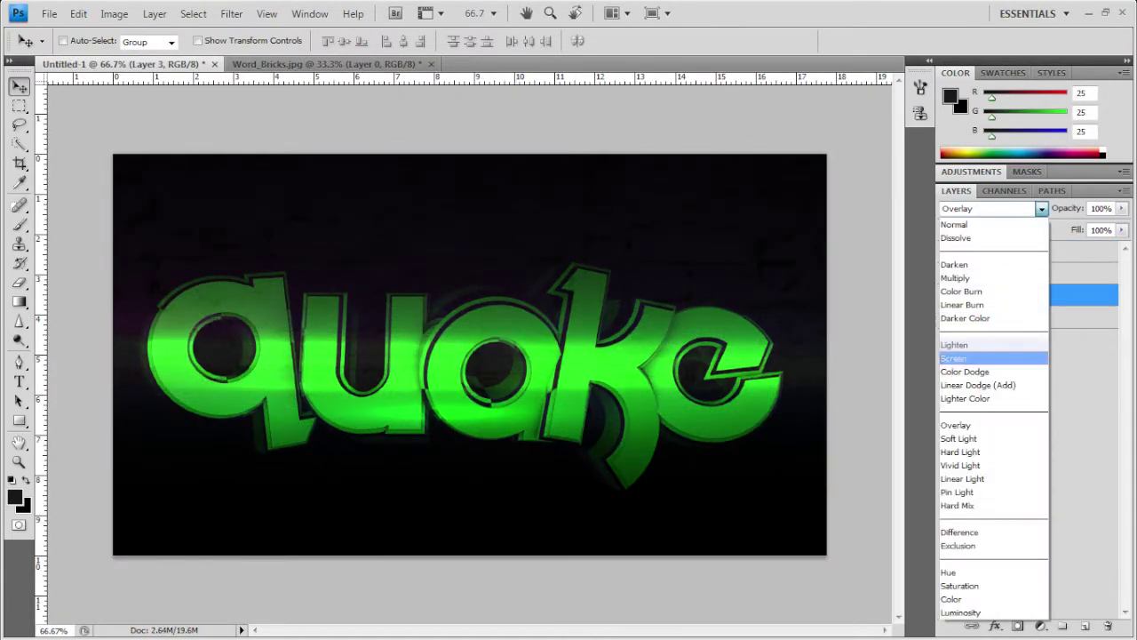
left_click(960, 353)
key("ctrl+shift+]")
key("ctrl+[")
key("ctrl+[")
left_click(990, 208)
left_click(957, 436)
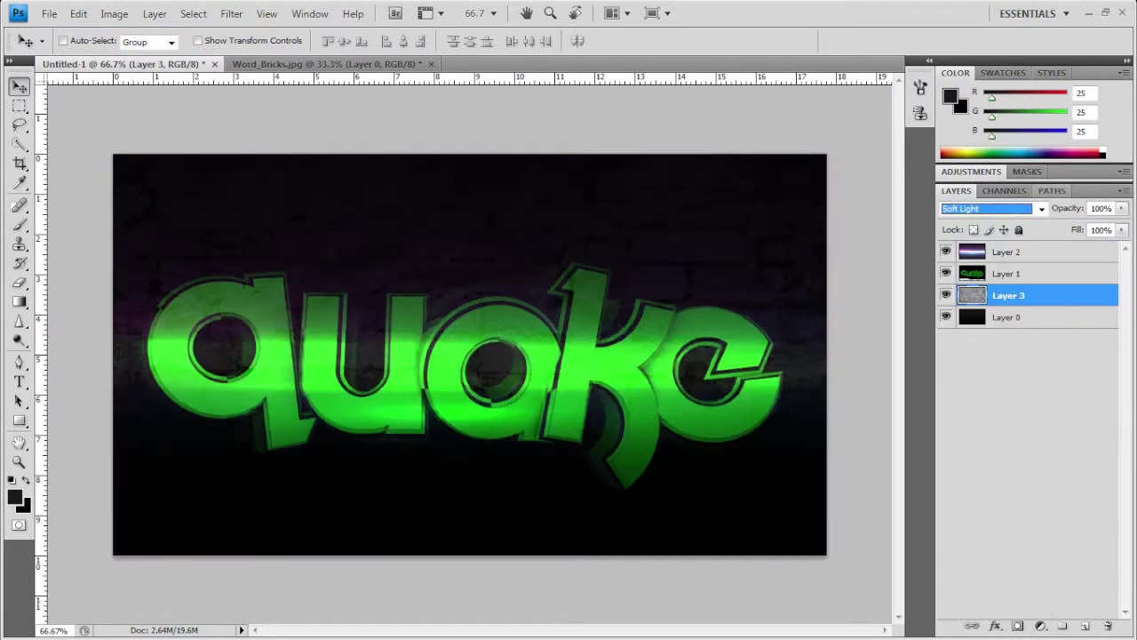
key("alt+Down")
key("Down")
key("Return")
key("ctrl+z")
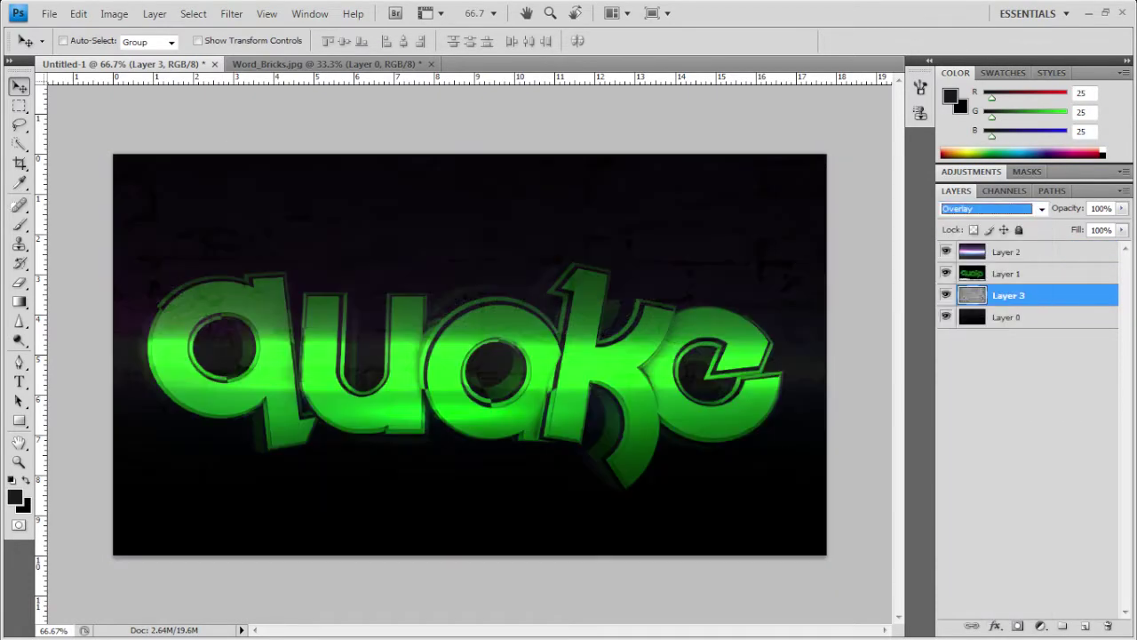
- Close Word_Bricks.jpg without saving
key("ctrl+Tab")
key("ctrl+w")
key("n")
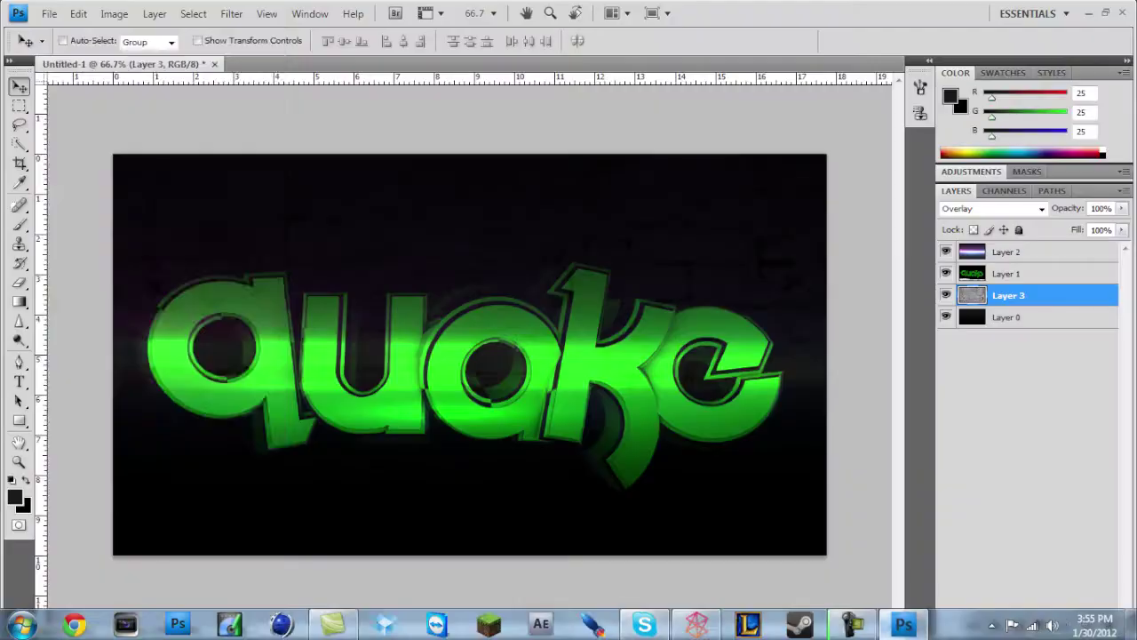
- Browse the GFX image folders and open COD3.png from Character Renders
key("ctrl+o")
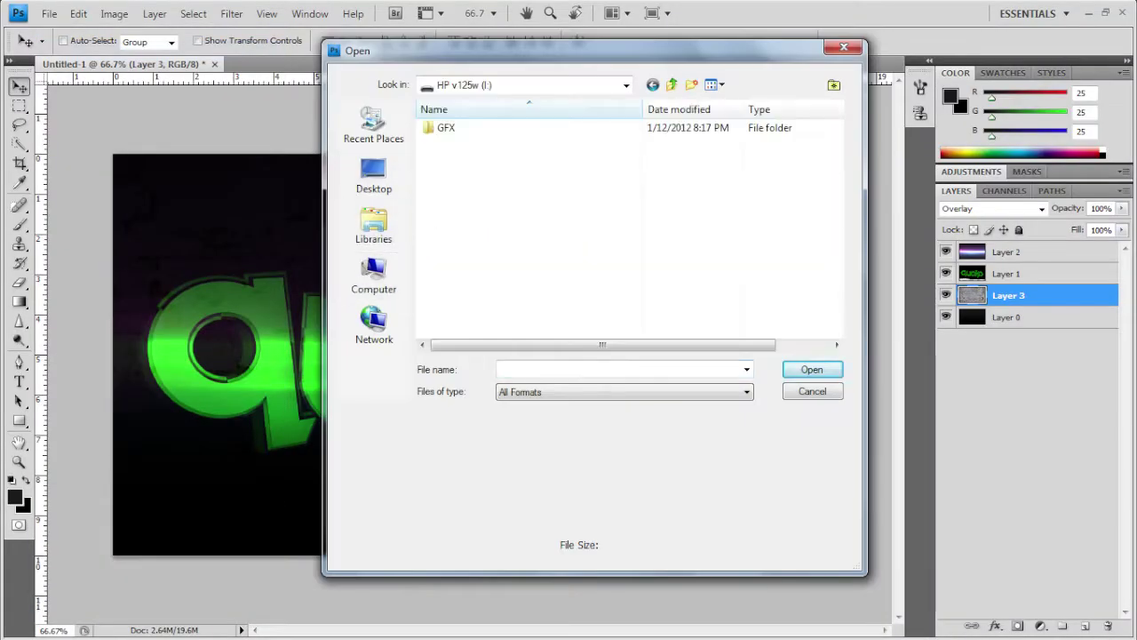
right_click(497, 239)
right_click(617, 187)
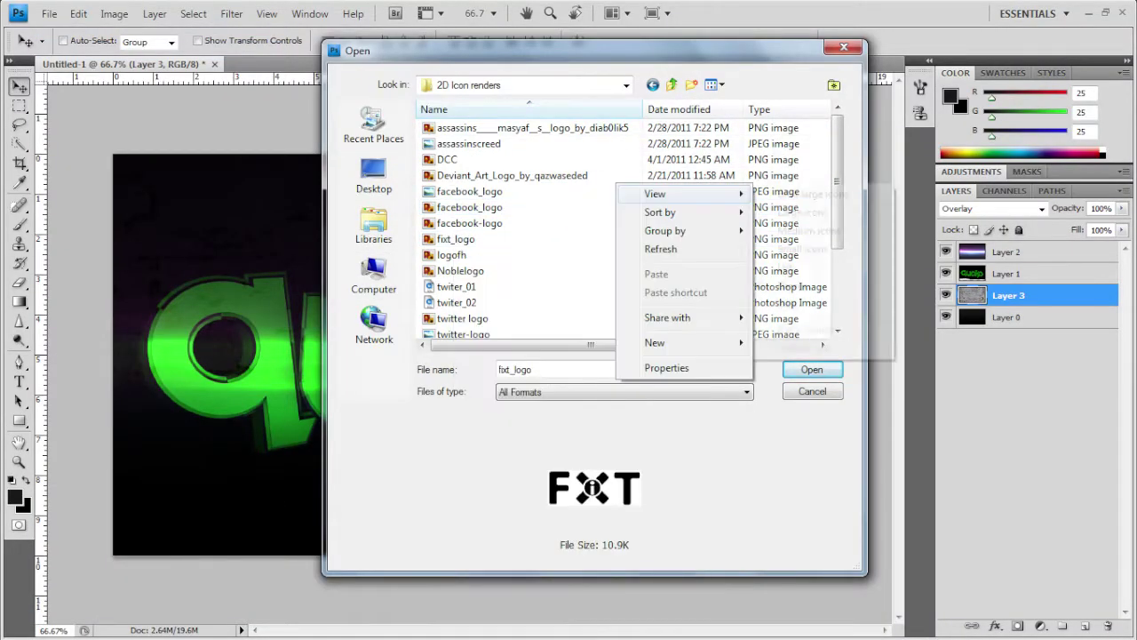
scroll(631, 222, "down", 2)
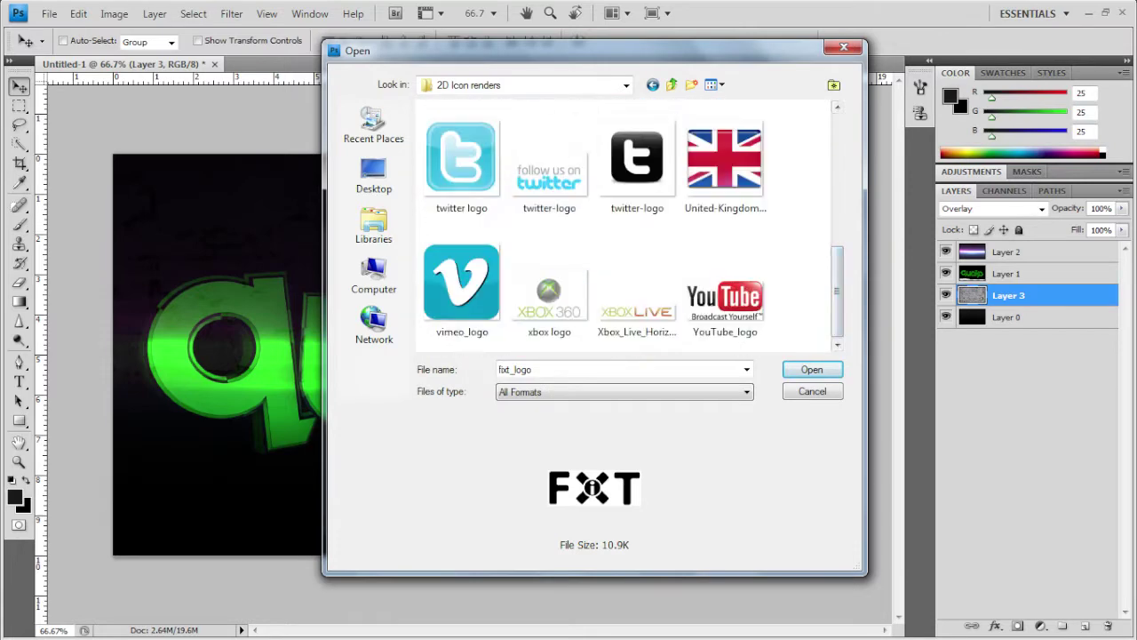
key("BackSpace")
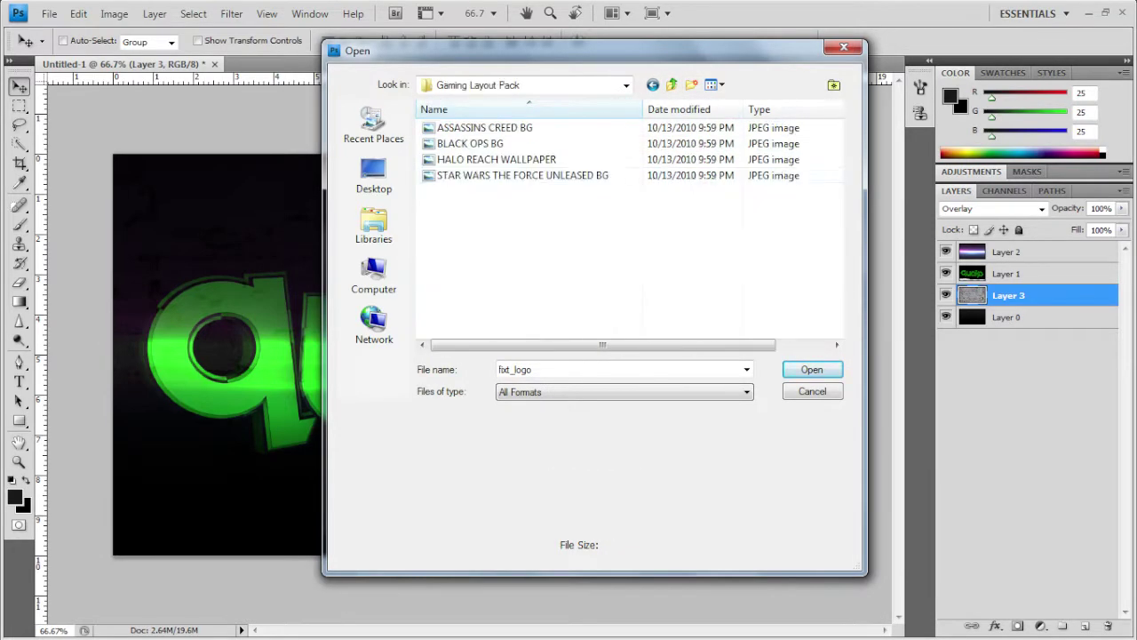
mouse_move(568, 236)
left_click(724, 257)
scroll(622, 222, "down", 3)
scroll(633, 226, "down", 10)
scroll(633, 226, "up", 10)
left_click(549, 313)
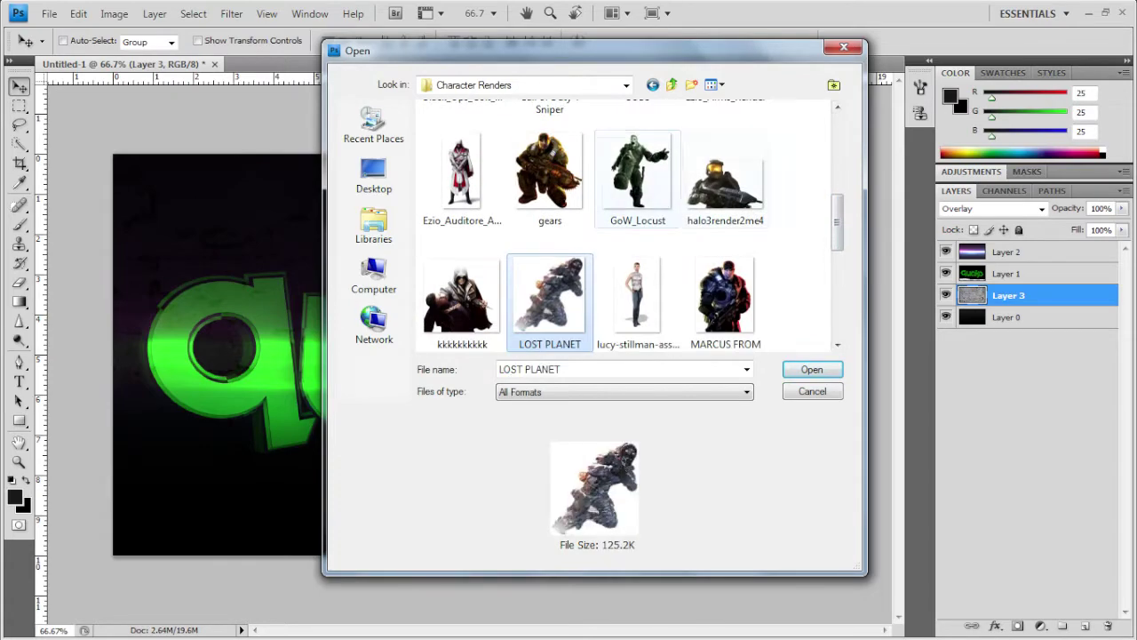
double_click(637, 311)
- Place the soldier render at the canvas's right edge and move its layer below the brick texture
left_click_drag(559, 338, 768, 369)
left_click_drag(1009, 295, 1008, 329)
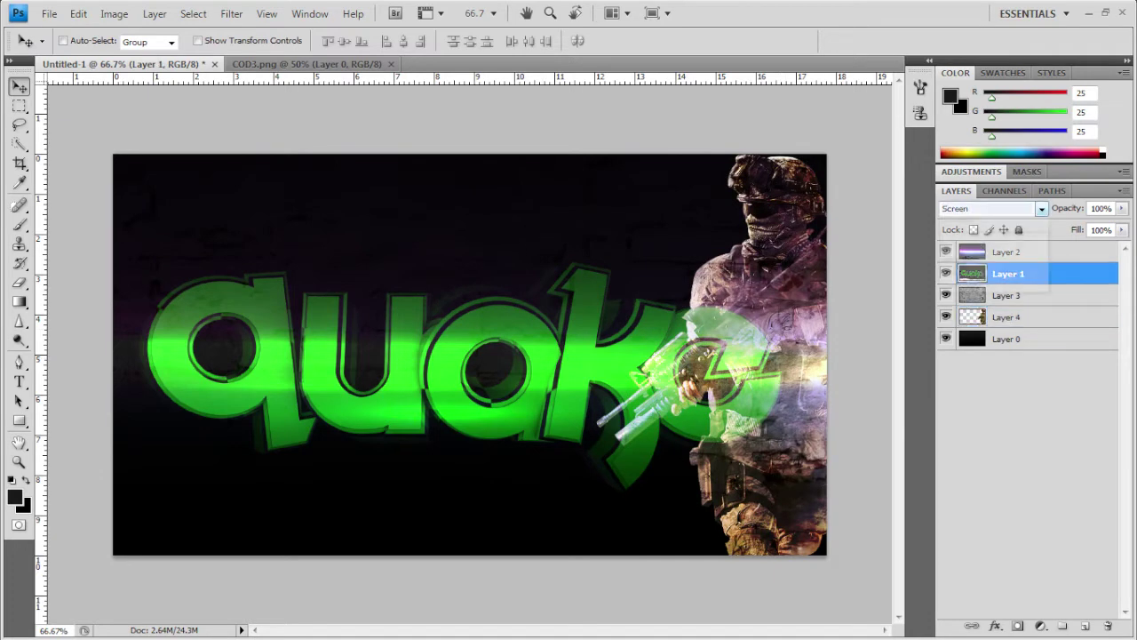
- Try another blend mode on the logo layer, then return it to Screen
left_click(991, 208)
left_click(986, 260)
left_click(991, 208)
left_click(986, 356)
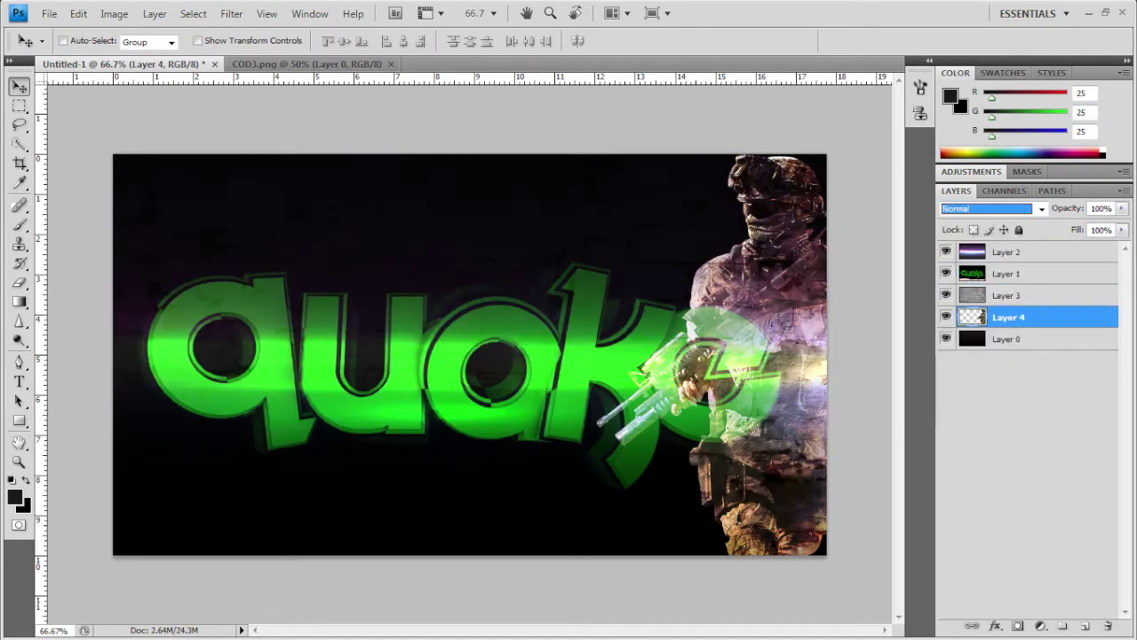
- Try several blend modes on the soldier layer and settle on Soft Light
left_click(990, 208)
left_click(986, 259)
left_click(991, 208)
left_click(986, 367)
left_click(991, 208)
left_click(986, 442)
left_click(991, 208)
left_click(990, 208)
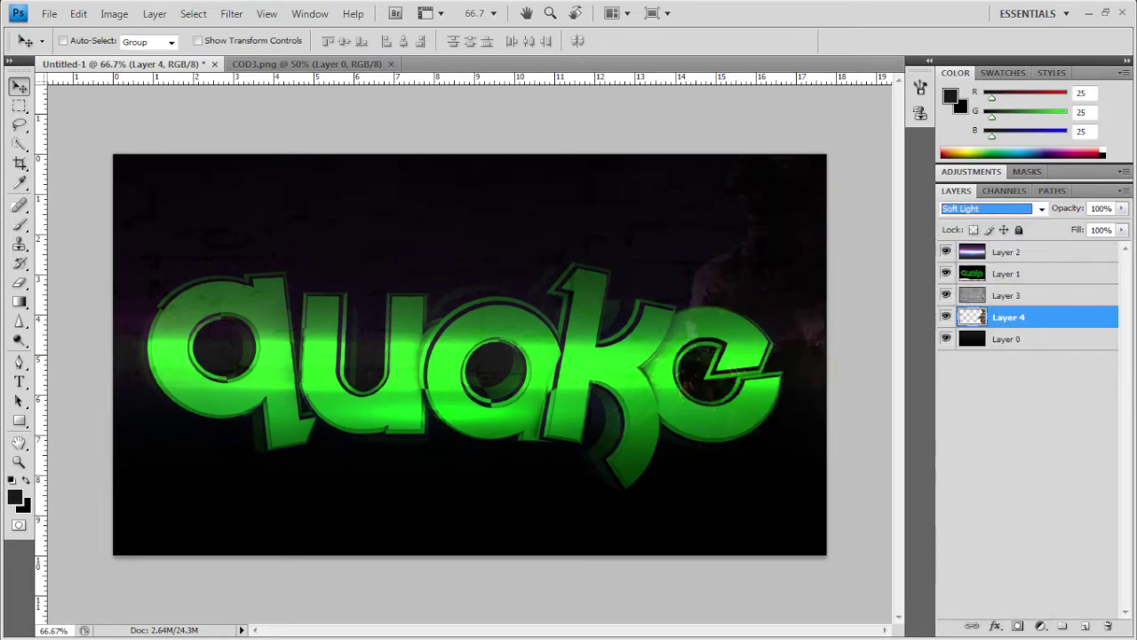
- Open halo3render2me4.png from the Character Renders folder
left_click(49, 13)
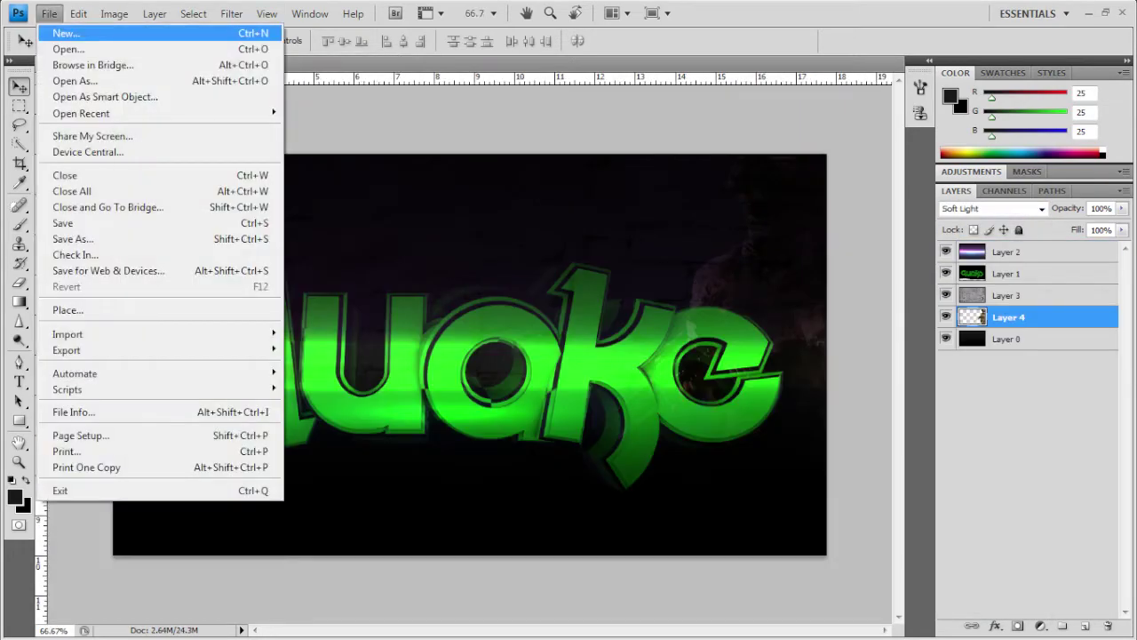
left_click(53, 45)
scroll(622, 226, "down", 3)
scroll(626, 227, "down", 5)
double_click(648, 204)
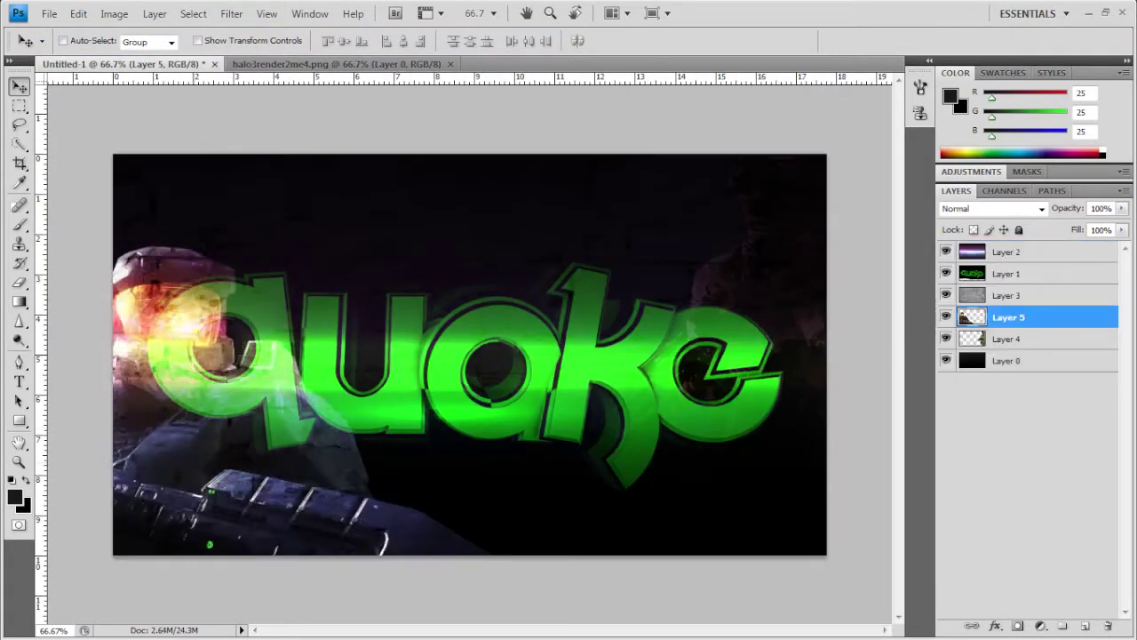
- Position the Halo render at the canvas's left edge and set its blend mode to Soft Light
left_click_drag(169, 293, 169, 400)
left_click(993, 208)
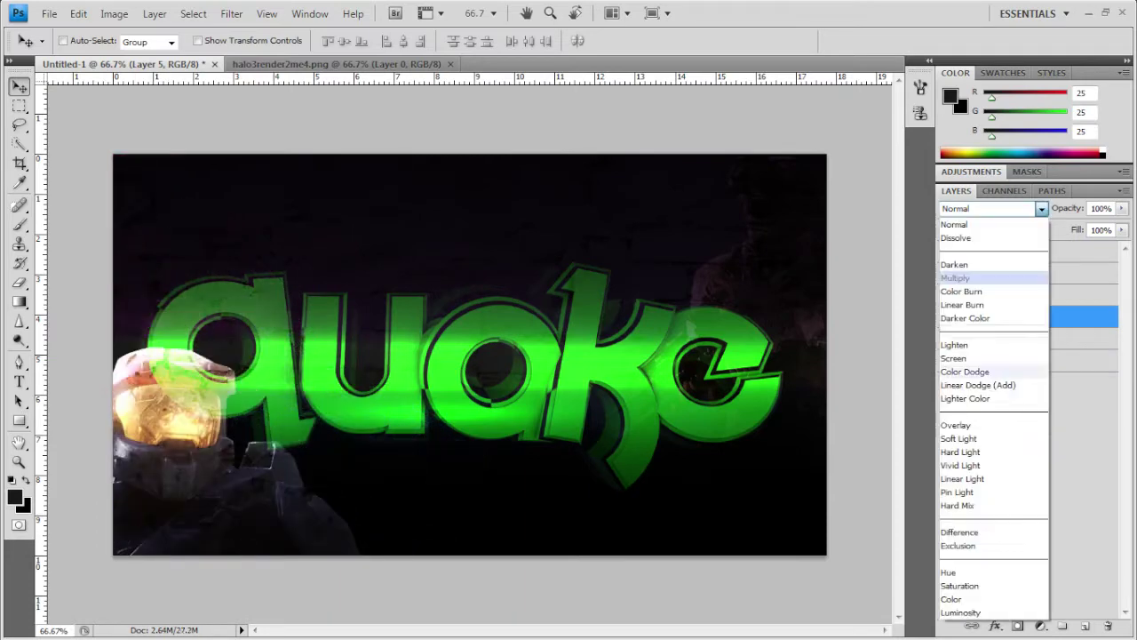
left_click(959, 380)
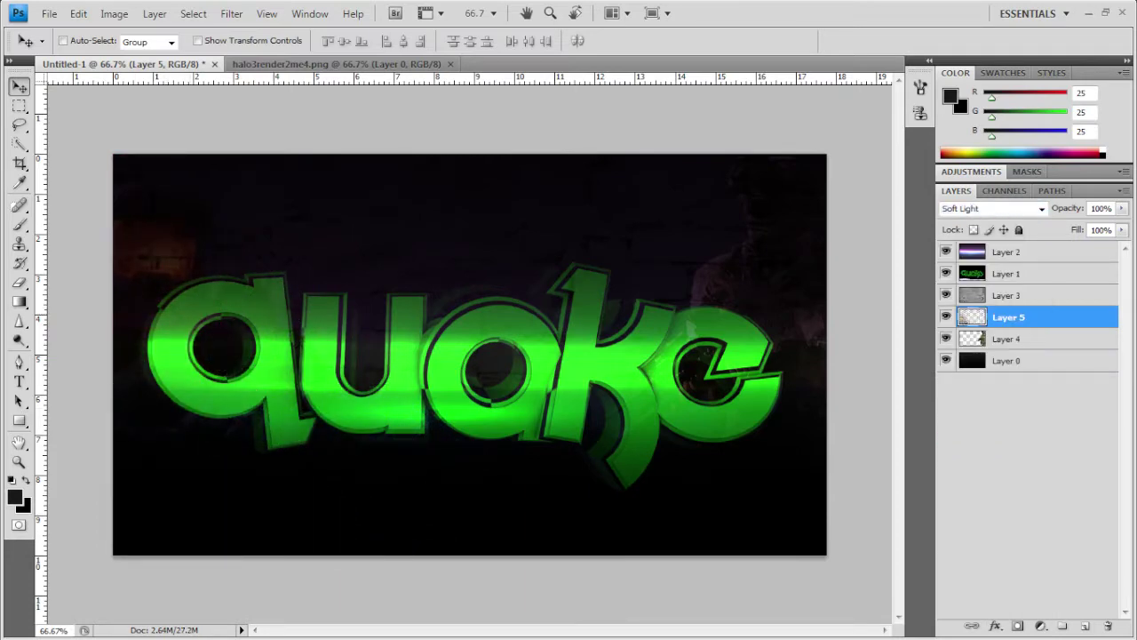
- Open Earth_Top.jpg from the Planets folder, showing the files as large icons
left_click(49, 14)
left_click(53, 46)
left_click(671, 85)
double_click(457, 213)
key("alt+Left")
key("alt+Left")
double_click(453, 239)
right_click(558, 296)
mouse_move(655, 305)
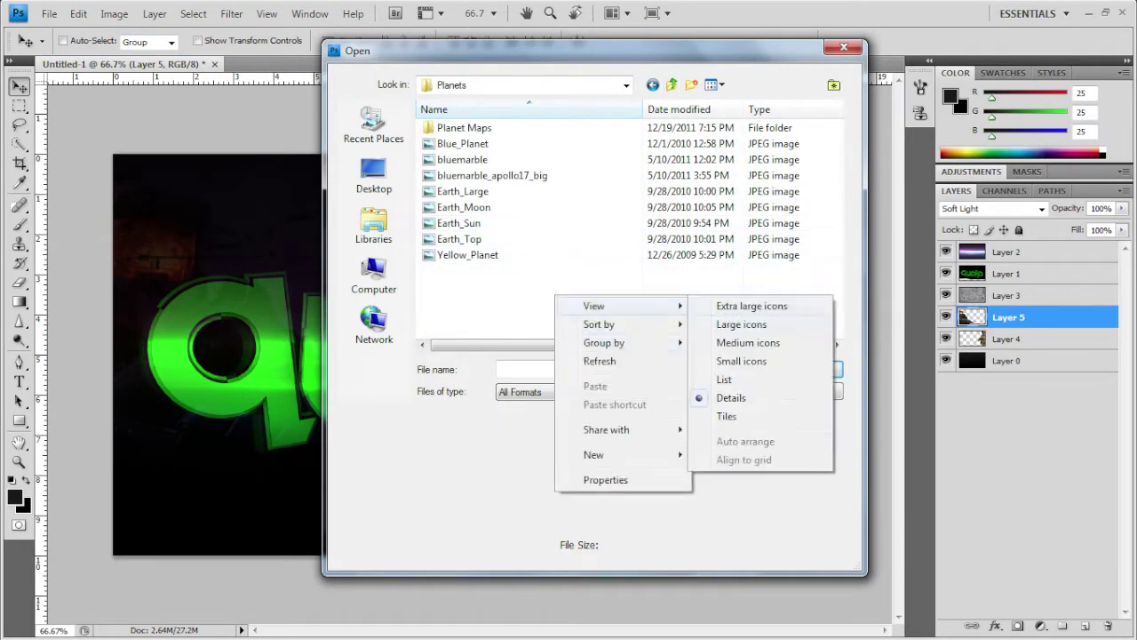
left_click(751, 325)
scroll(622, 223, "down", 1)
double_click(725, 186)
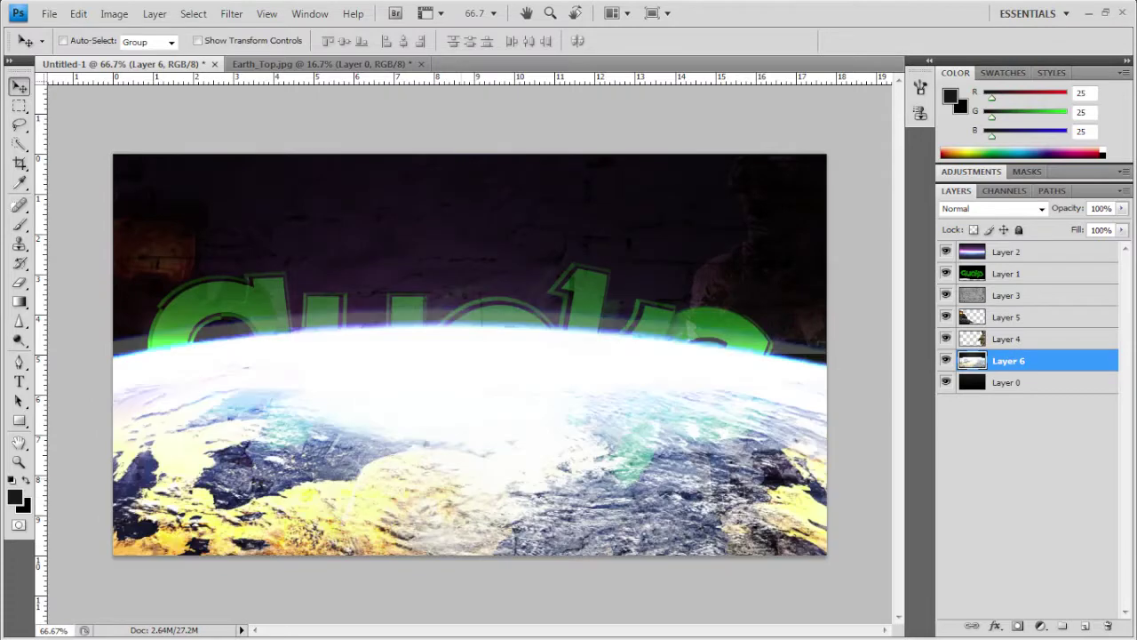
- Try the Earth image in Screen mode along the canvas's lower edge and at higher positions in the layer stack
left_click(992, 208)
left_click(968, 361)
left_click_drag(471, 400, 474, 581)
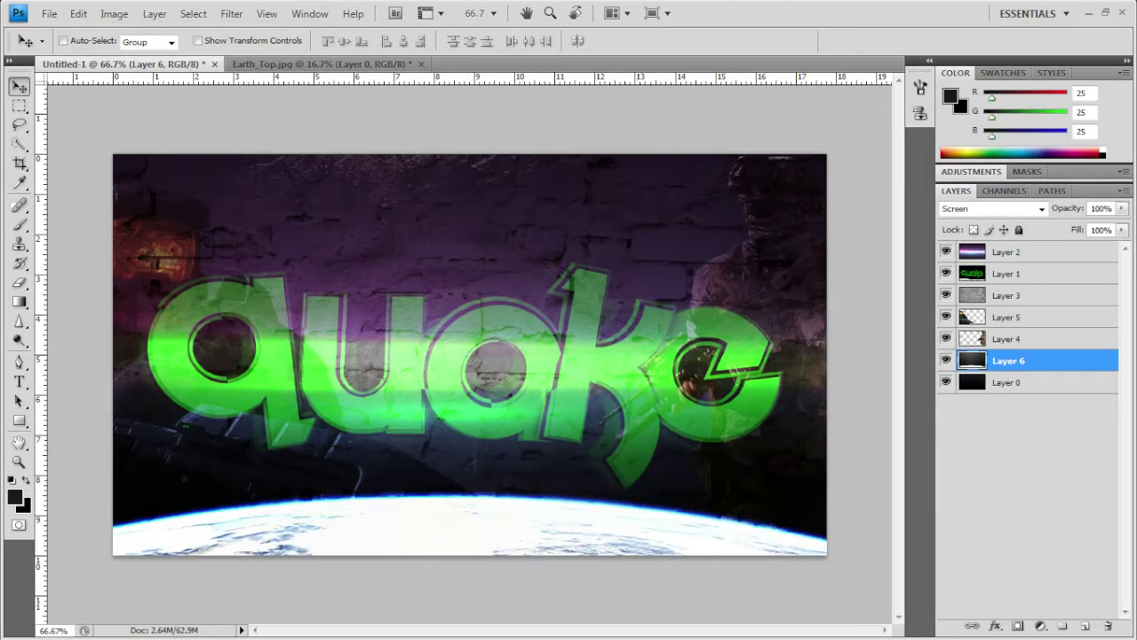
key("ctrl+bracketright")
key("ctrl+bracketright")
key("ctrl+bracketright")
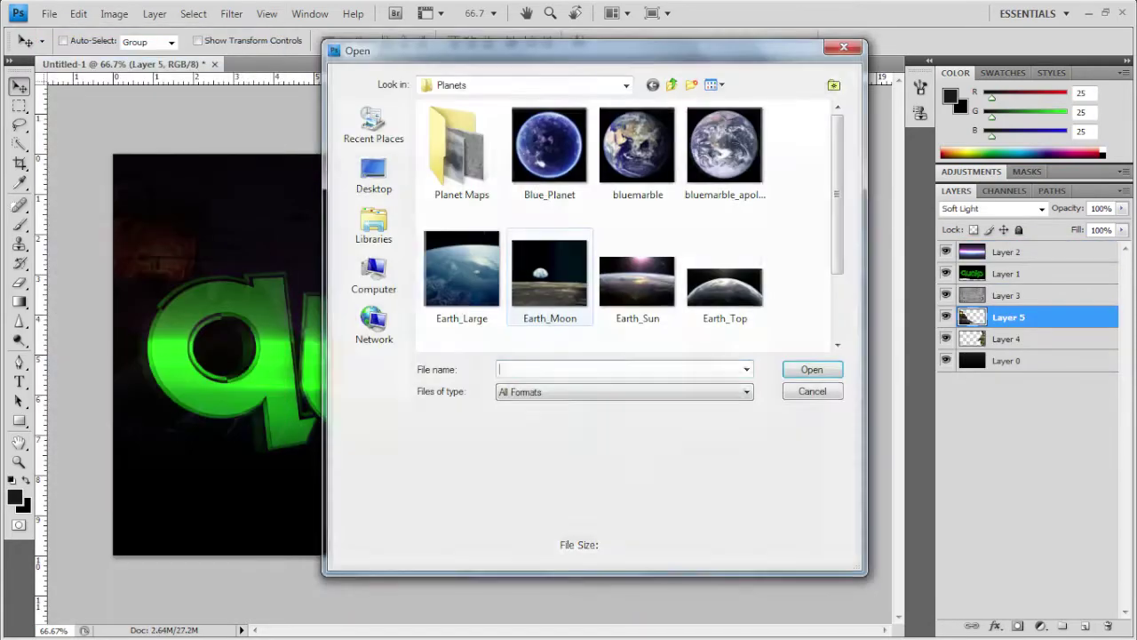
- Open Comet__by_janem.jpg from the Planets & Space folder, showing the files as large icons
left_click(751, 205)
scroll(622, 222, "down", 5)
left_click(671, 84)
left_click(671, 85)
double_click(472, 334)
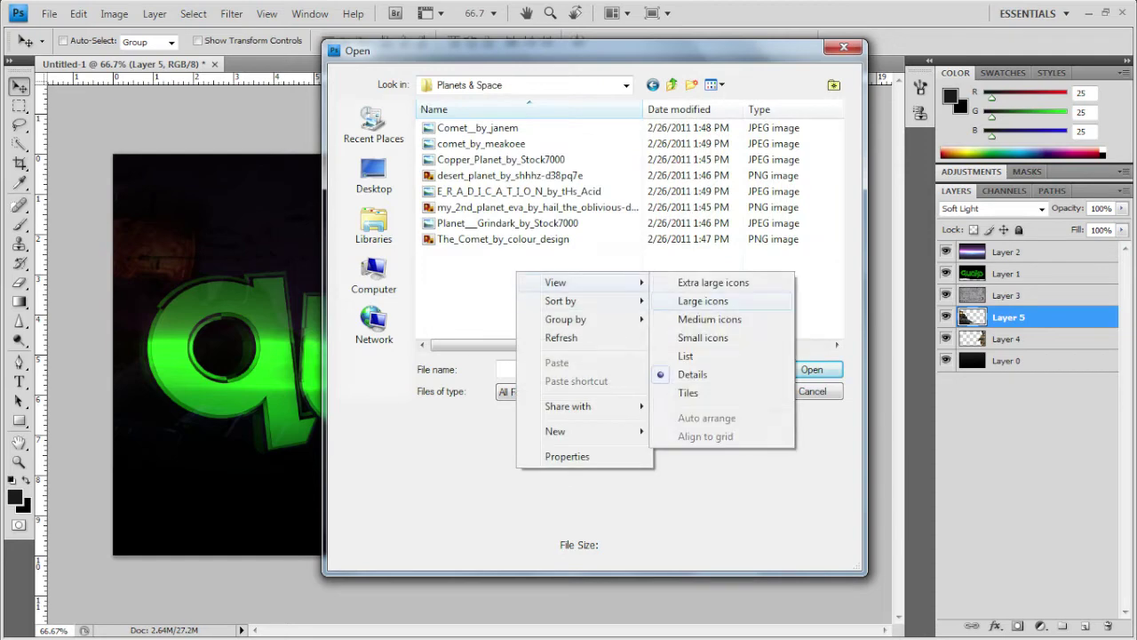
left_click(703, 300)
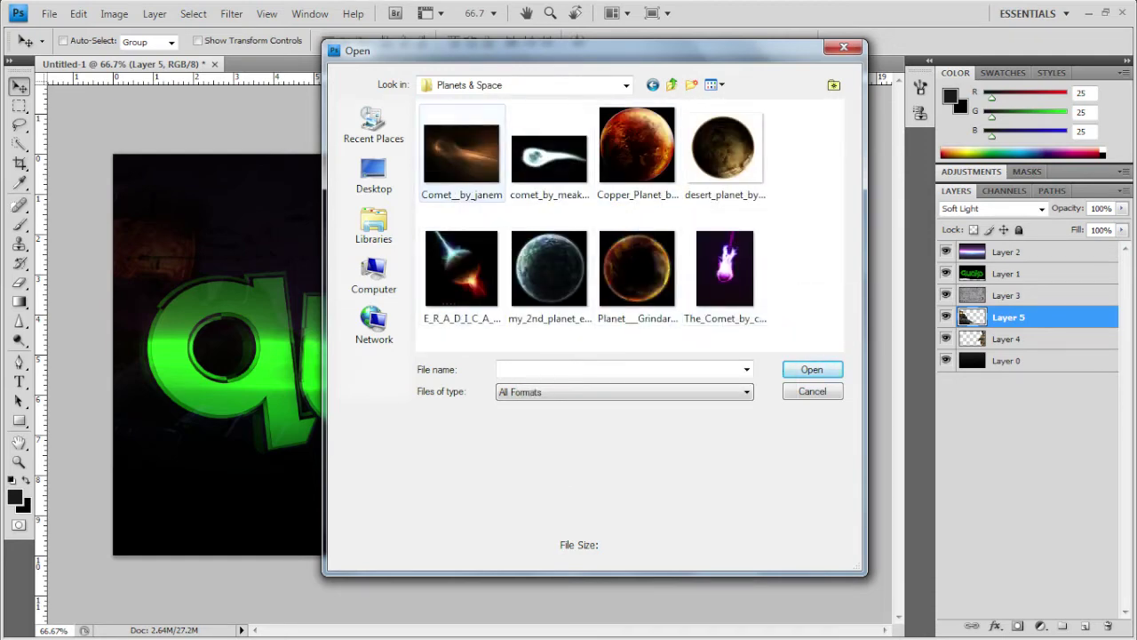
double_click(461, 153)
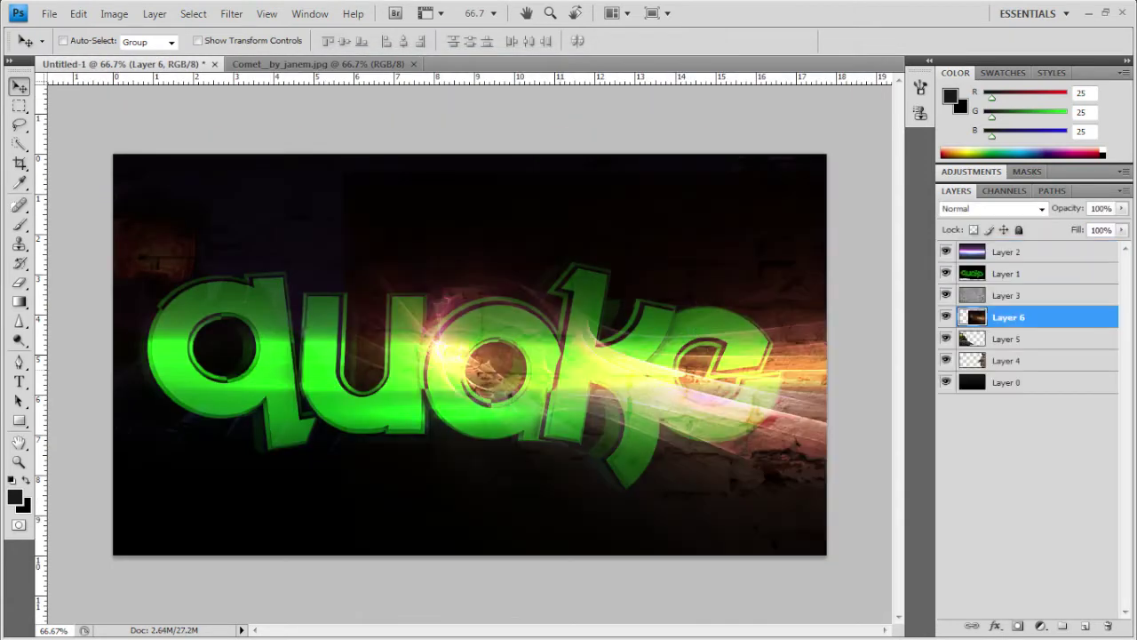
- Try the comet image in Screen mode beneath the character renders, and delete its layer
key("alt+shift+s")
key("ctrl+bracketleft")
key("ctrl+bracketleft")
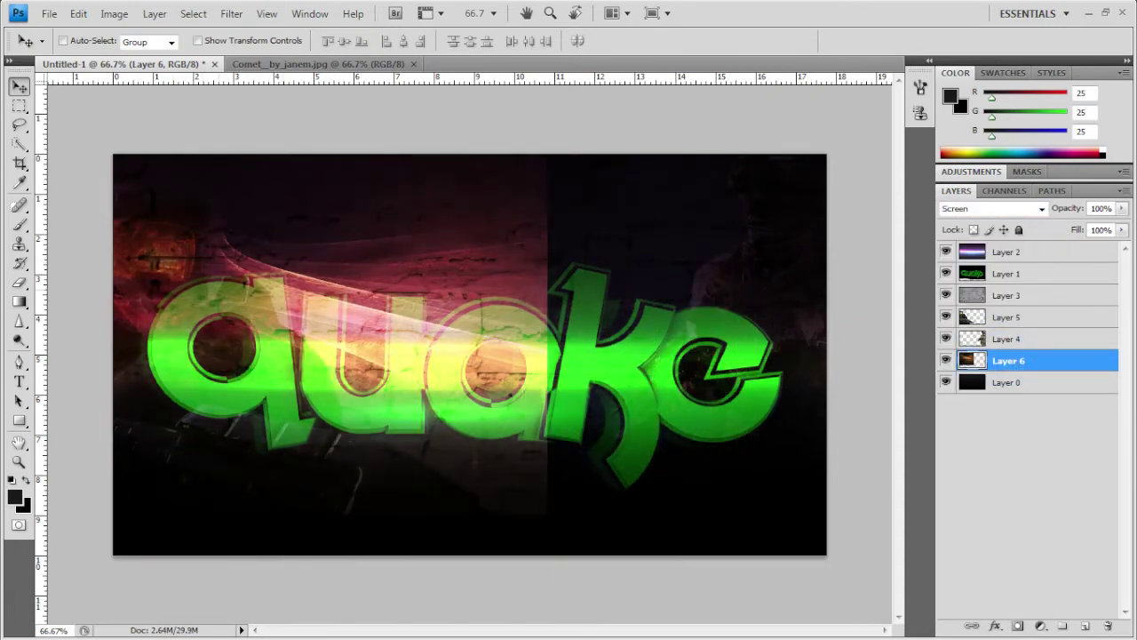
key("Delete")
- Open the nebula image TGraphic.com-Full-Space-Bull_Nebula_by_Notmiown.png
key("alt+f")
key("o")
left_click(671, 84)
double_click(457, 223)
left_click(503, 159)
right_click(554, 216)
left_click(738, 243)
scroll(622, 222, "down", 5)
left_click(461, 200)
key("Return")
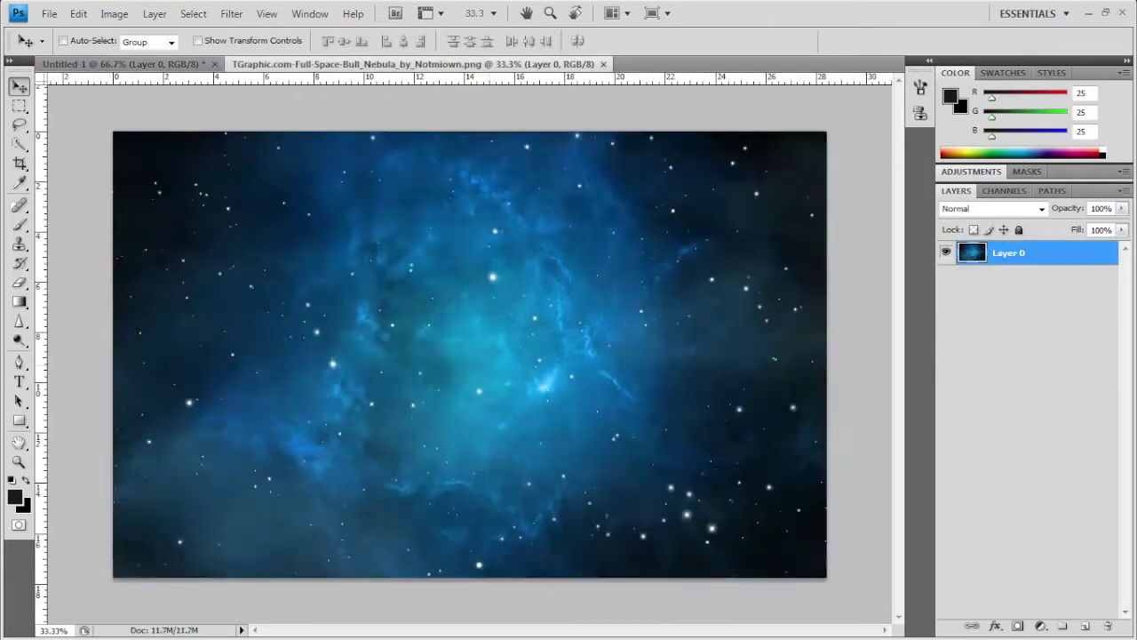
- Copy the blue Bull nebula into the composite beneath the character renders and change its blend mode
key("ctrl+a")
key("ctrl+c")
key("ctrl+Tab")
key("ctrl+v")
left_click(993, 207)
left_click(977, 421)
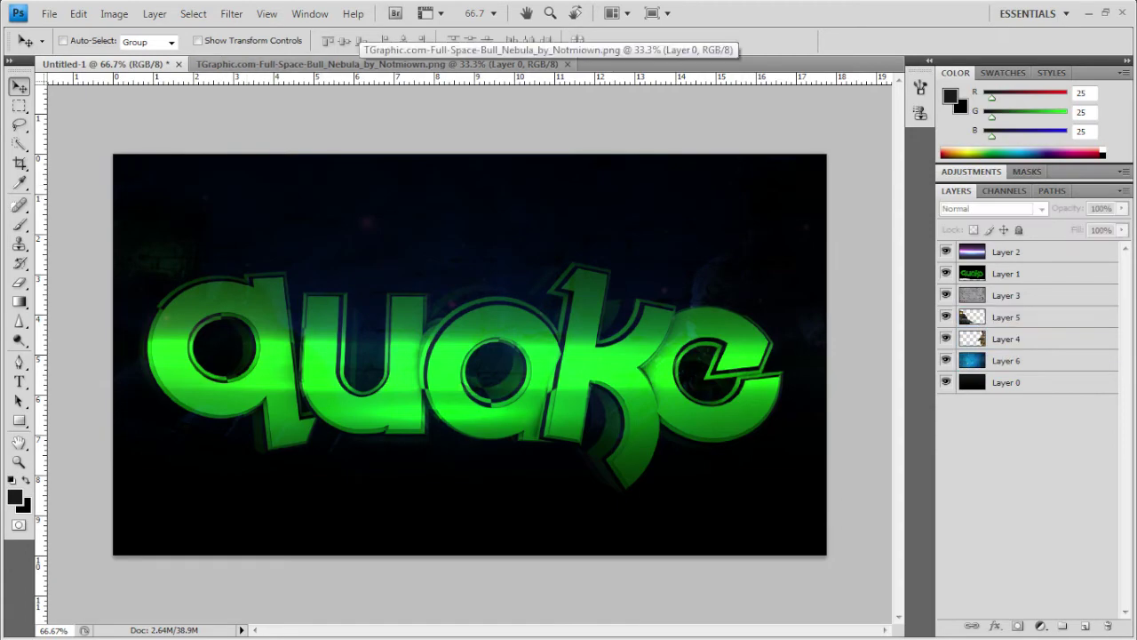
- Close the Bull nebula document and open Medusa_Nebula_by_casperium.jpg
left_click(376, 64)
left_click(567, 64)
left_click(49, 14)
left_click(89, 48)
scroll(622, 222, "down", 5)
key("Return")
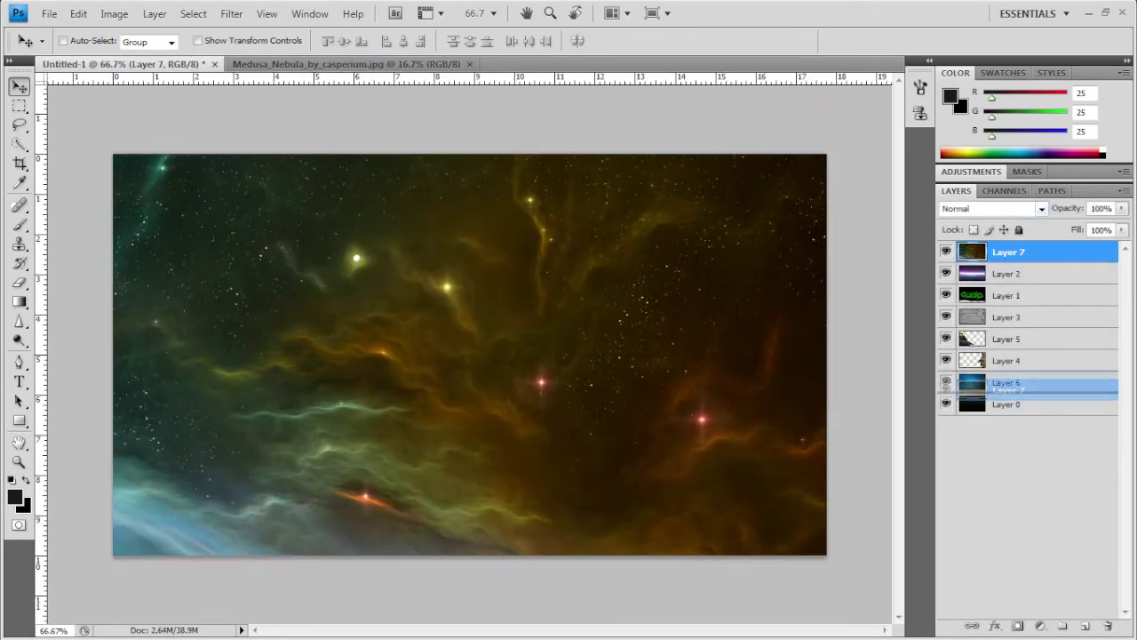
- Replace the blue nebula layer with the Medusa nebula beneath the character renders and shift it to the right
left_click_drag(1008, 389, 1008, 382)
mouse_move(364, 499)
left_mouse_down()
mouse_move(417, 484)
mouse_move(444, 498)
mouse_move(555, 488)
left_mouse_up()
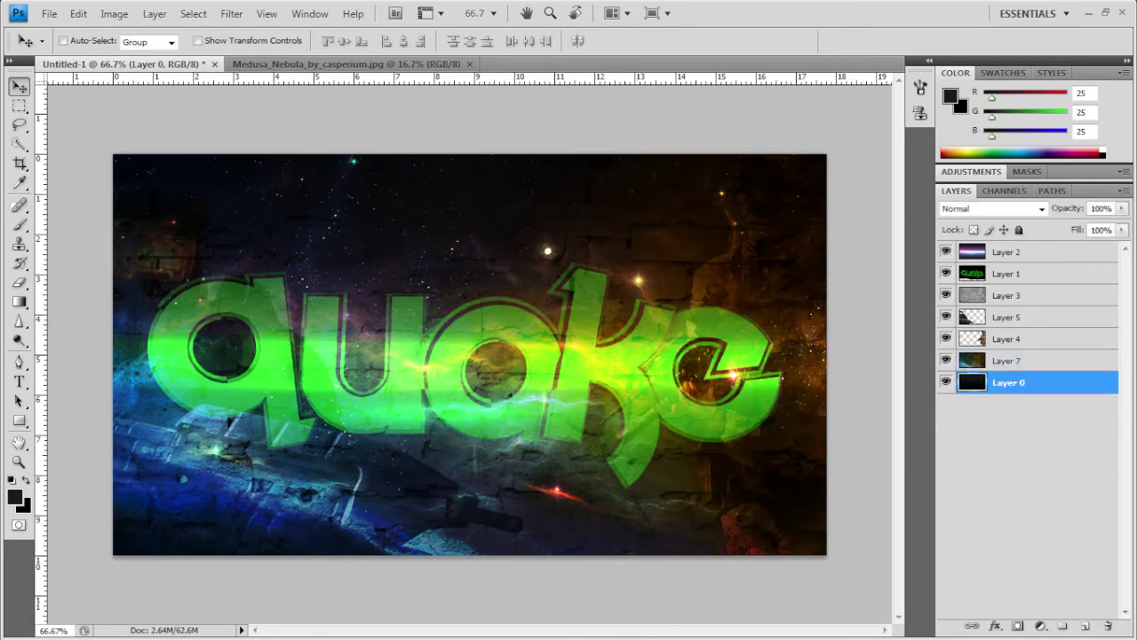
- Toggle the visibility of the flare, background and brick texture layers to compare their effect on the composite
left_click(945, 251)
left_click(945, 251)
left_click(945, 382)
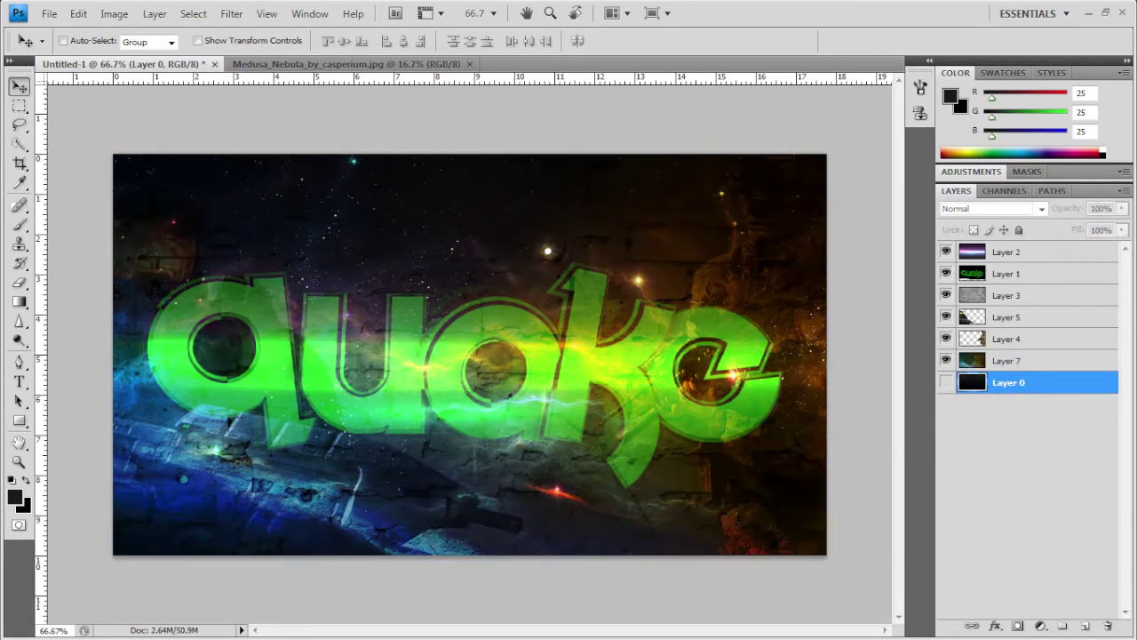
left_click(945, 295)
left_click(945, 295)
left_click(946, 295)
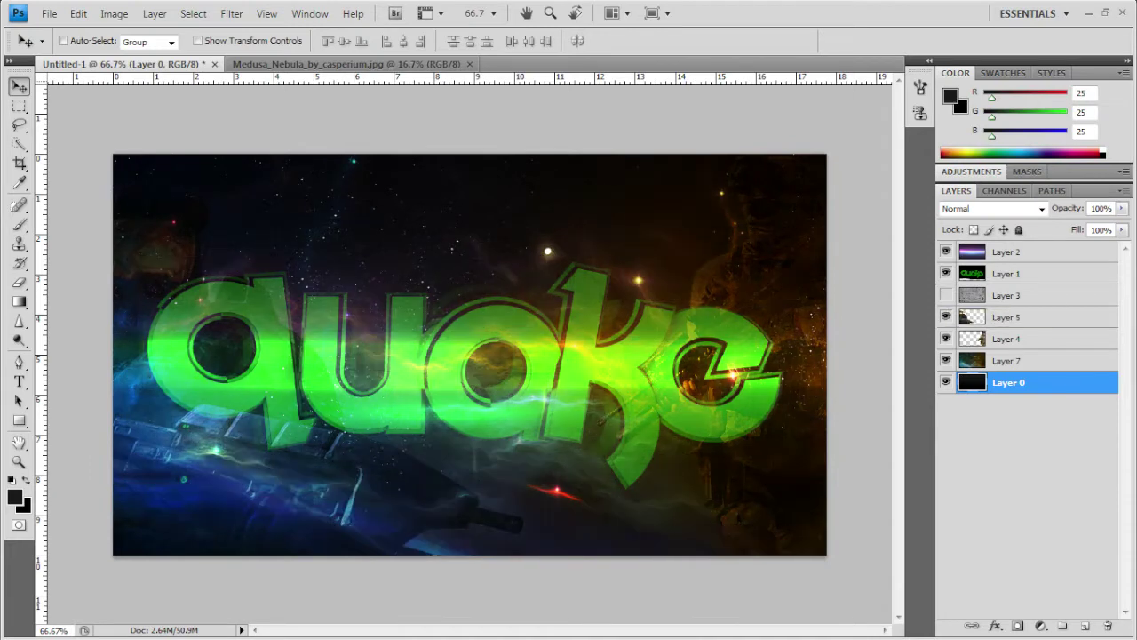
- Remove the brick texture layer and set the Medusa nebula layer's blend mode to Screen, closing the nebula source document
left_click(993, 207)
left_click(986, 347)
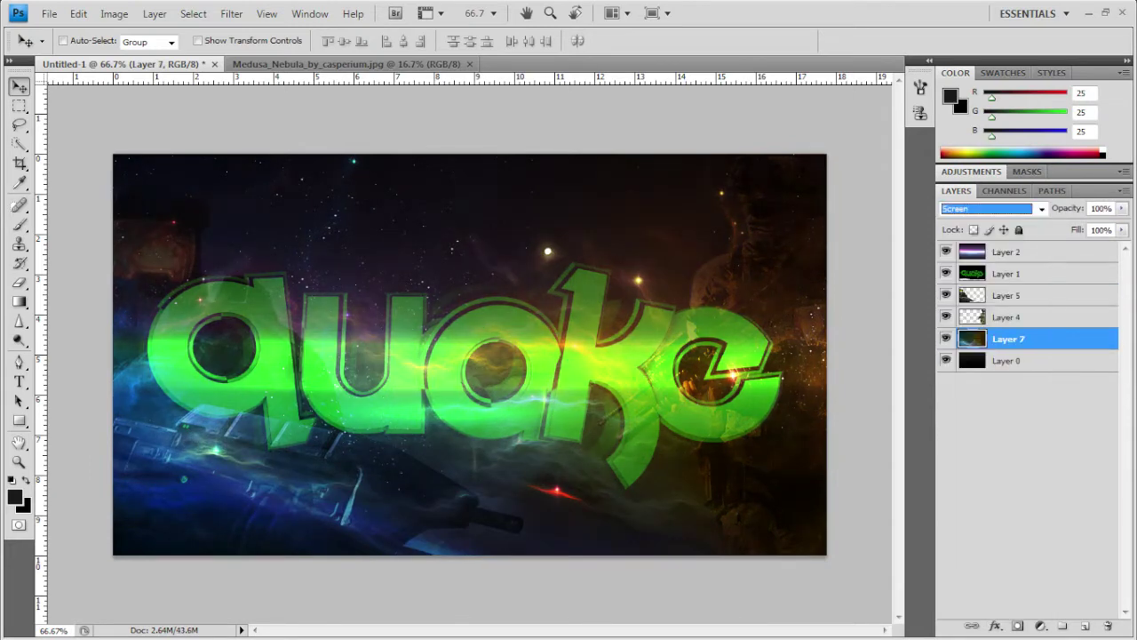
left_click(469, 64)
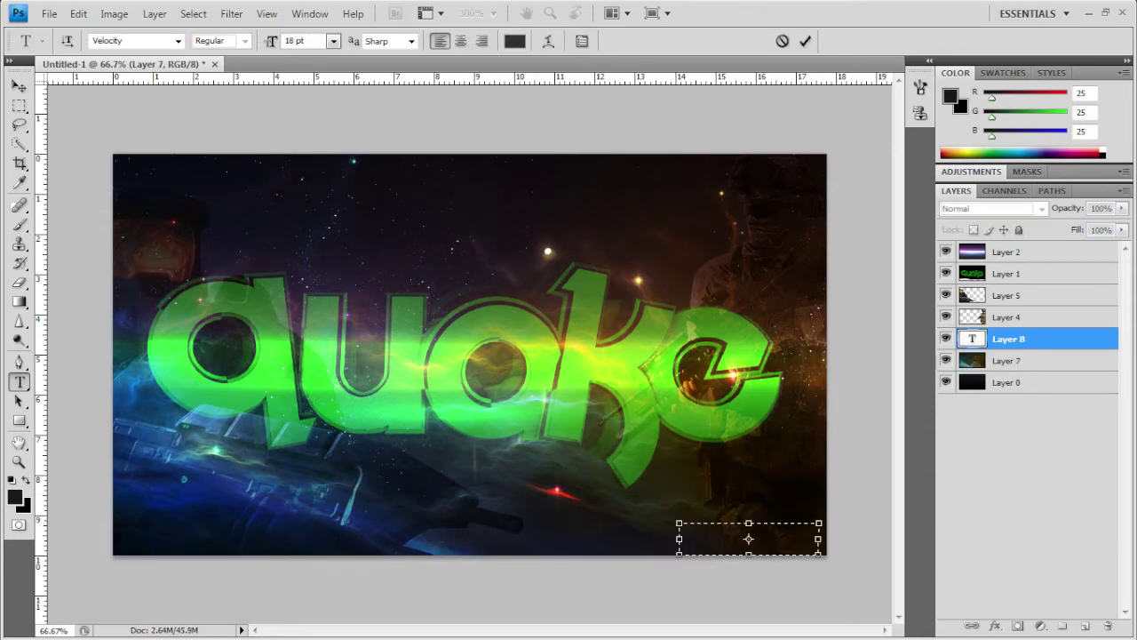
- Add the black text "Mryumyummz GFX" in 24 pt Velocity near the canvas's lower-right corner and change its blend mode
left_click(334, 41)
left_click(302, 250)
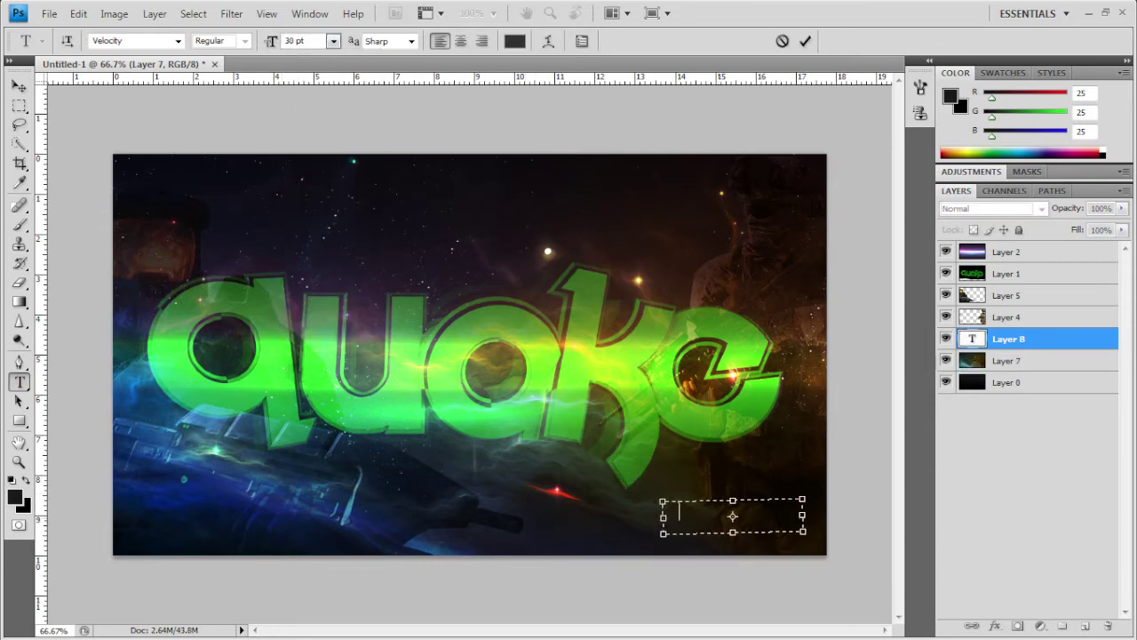
left_click(334, 41)
left_click(302, 232)
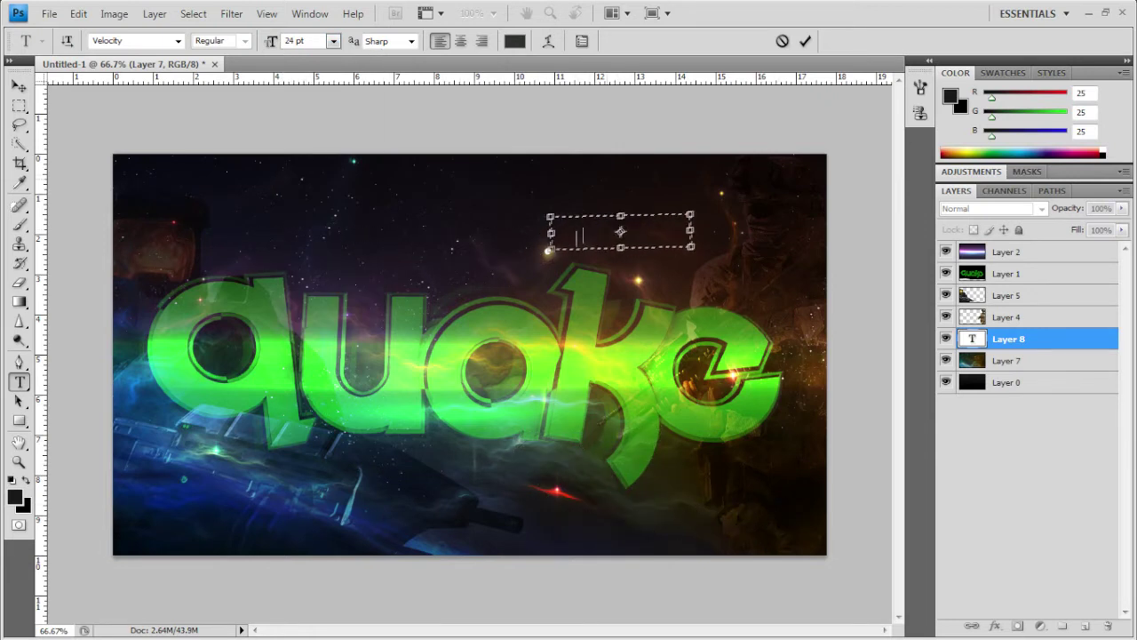
left_click(514, 41)
left_click(667, 278)
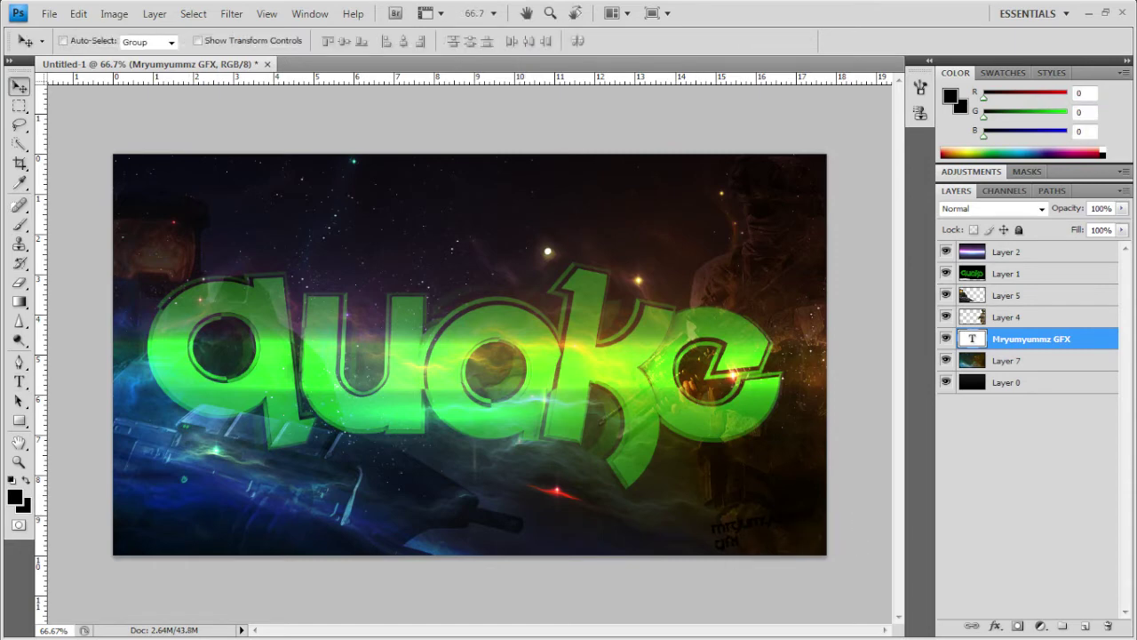
left_click(993, 207)
left_click(1022, 498)
- Add a Gradient Map adjustment layer above all layers using the violet-to-orange gradient
left_click(1040, 626)
left_click(1029, 595)
left_click(1019, 224)
left_click(507, 198)
left_click(673, 178)
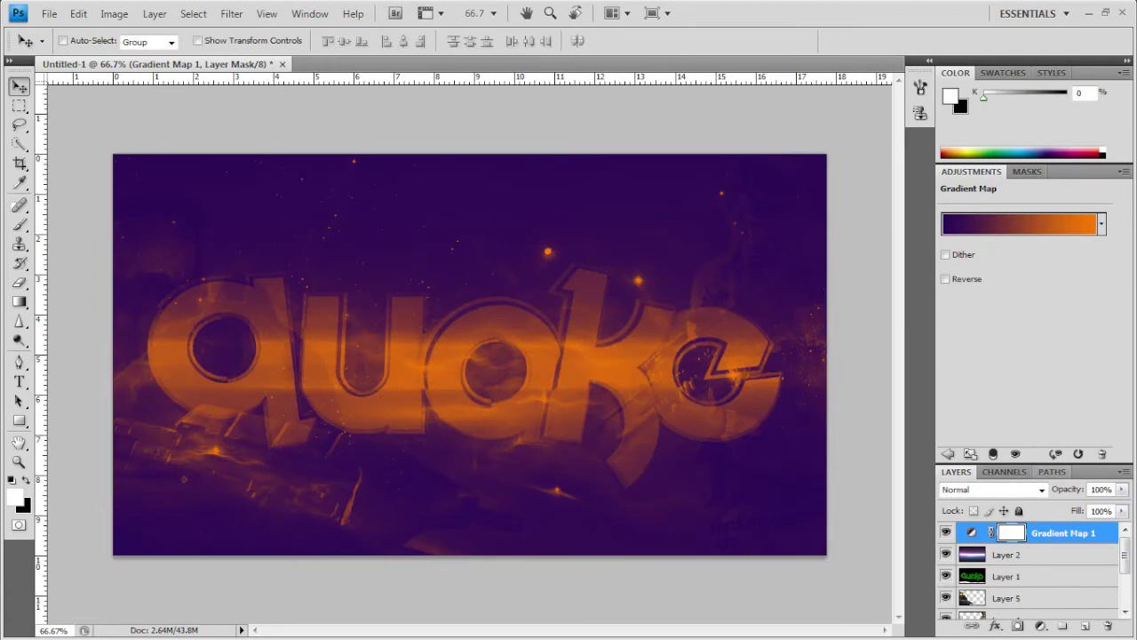
- Try blend modes on the gradient map layer, ending on Overlay
left_click(992, 489)
left_click(986, 305)
left_click(993, 490)
left_click(986, 277)
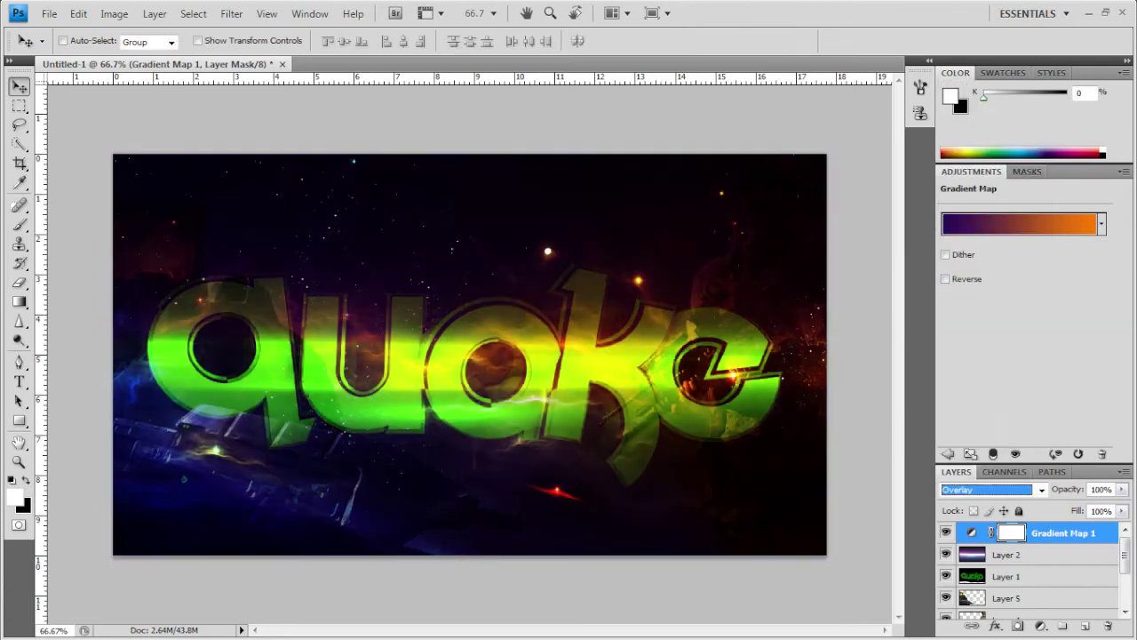
- Delete the Gradient Map adjustment layer
left_click(946, 453)
left_click(947, 453)
left_click(1101, 453)
- Add a new Gradient Map adjustment layer on top with the violet-to-orange gradient in Overlay mode
left_click(1040, 626)
left_click(1028, 595)
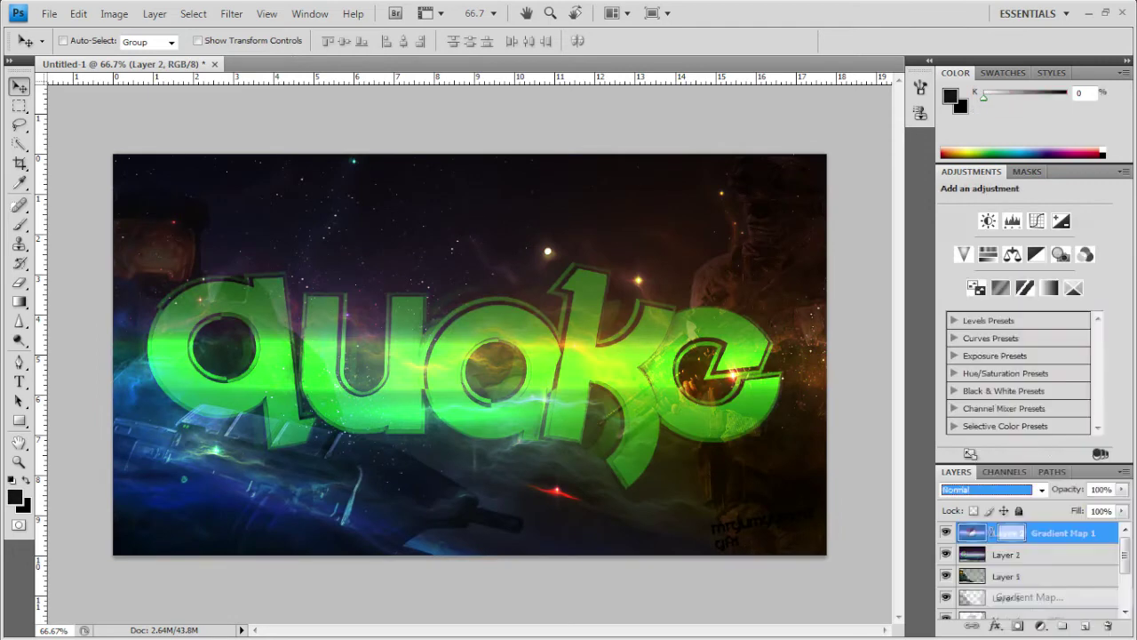
left_click(1101, 224)
left_click(1047, 259)
left_click(956, 287)
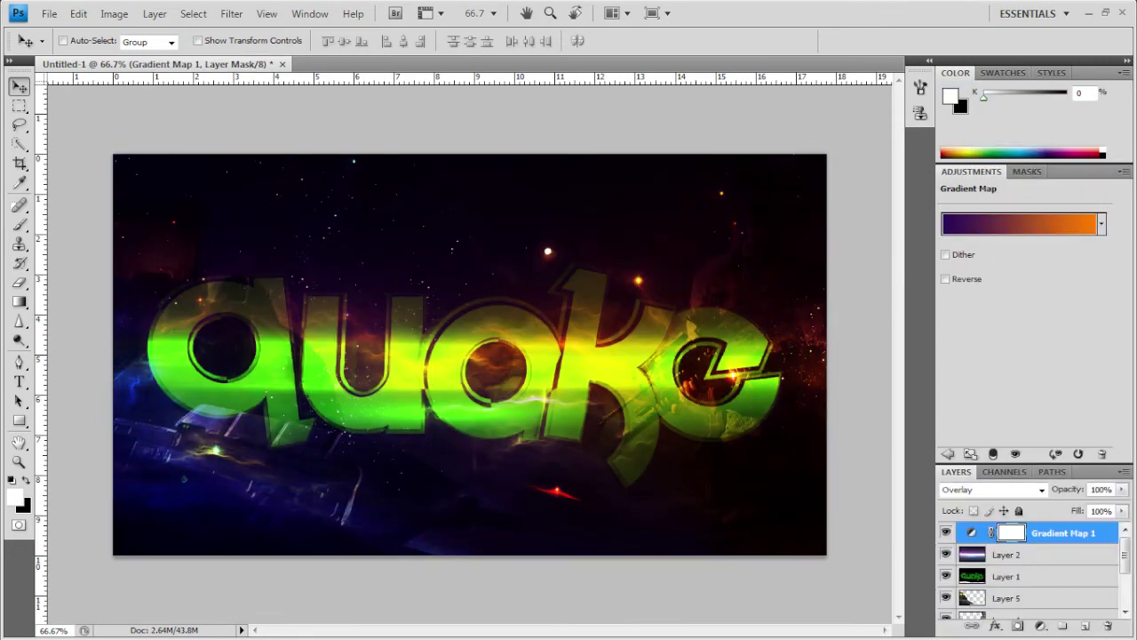
- Collapse the adjustment settings, cycle through blend modes on the gradient map layer and settle on Hard Light
double_click(971, 170)
key("Up")
key("Up")
key("Up")
key("Up")
key("Up")
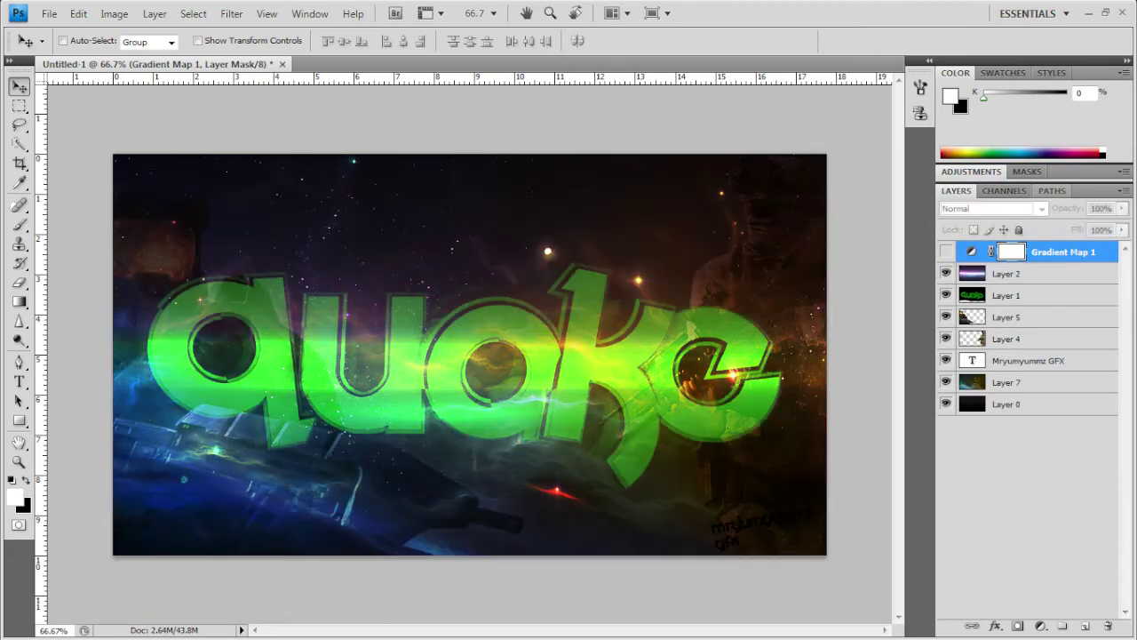
key("Down")
key("Down")
key("Down")
key("Down")
key("Down")
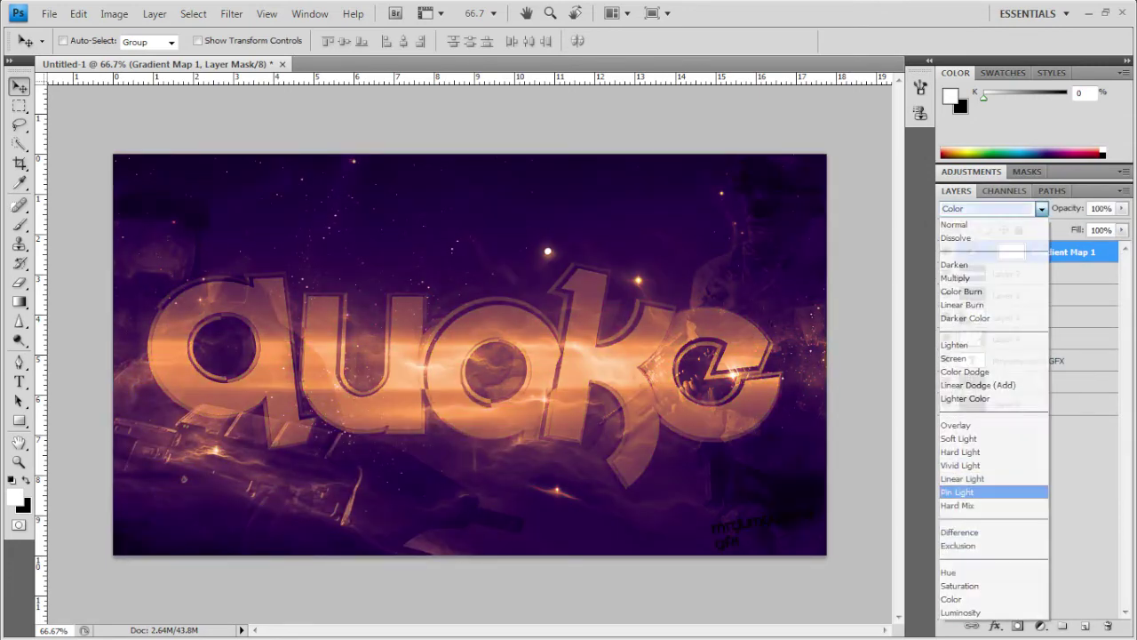
key("Return")
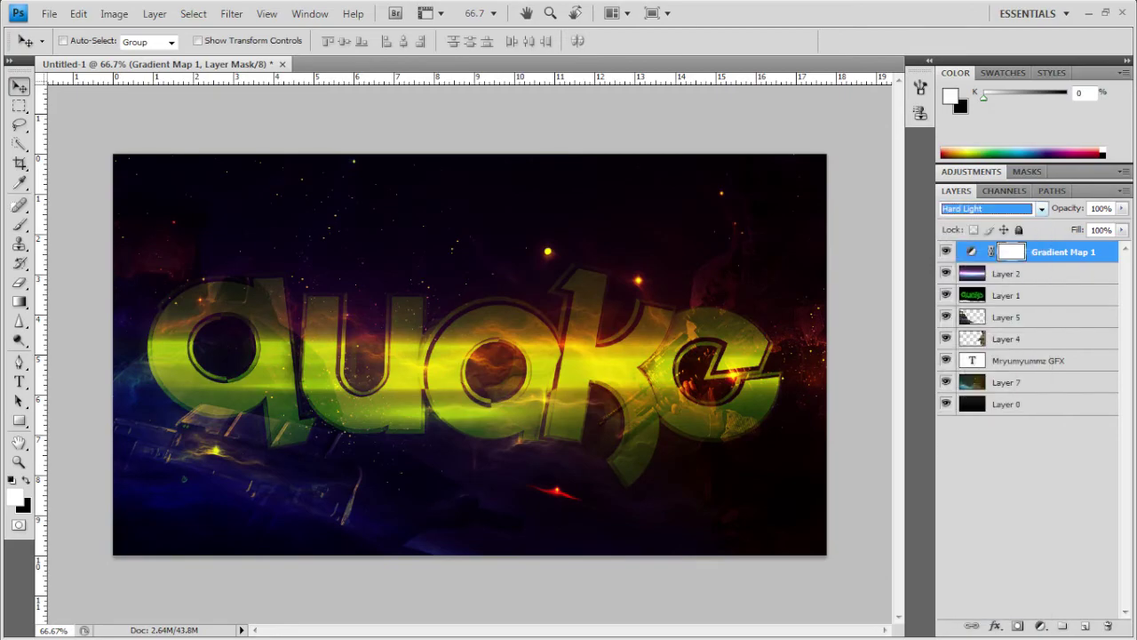
- Save the composite as a layered Photoshop file named "SPEEED" in the Pictures library
key("ctrl+shift+s")
left_click(369, 220)
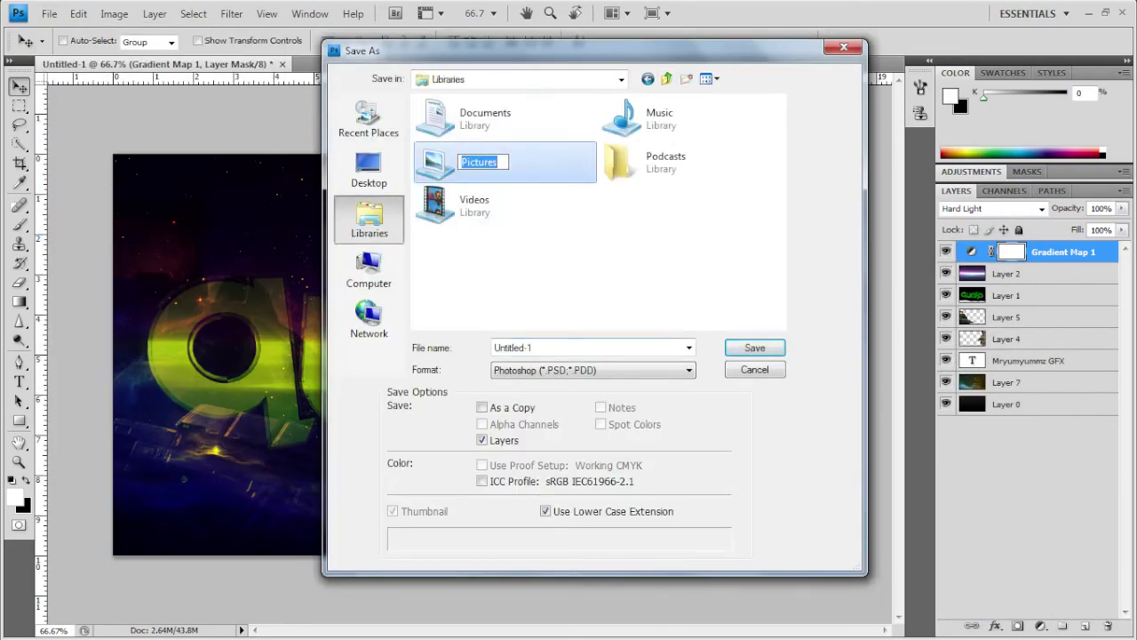
double_click(482, 160)
type("Quake02")
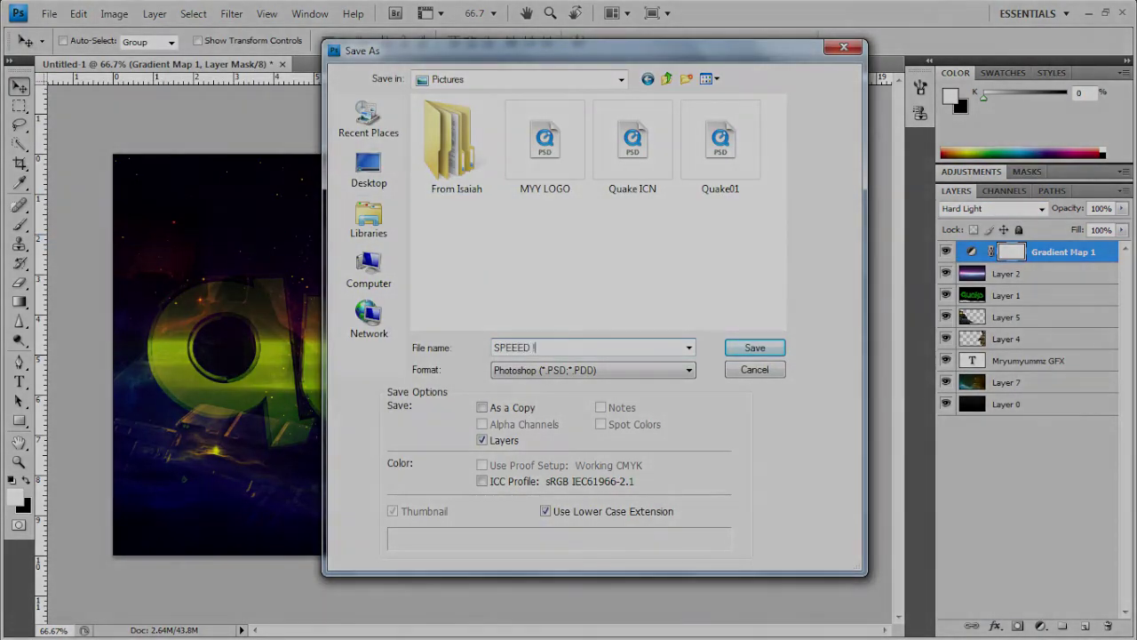
key("Return")
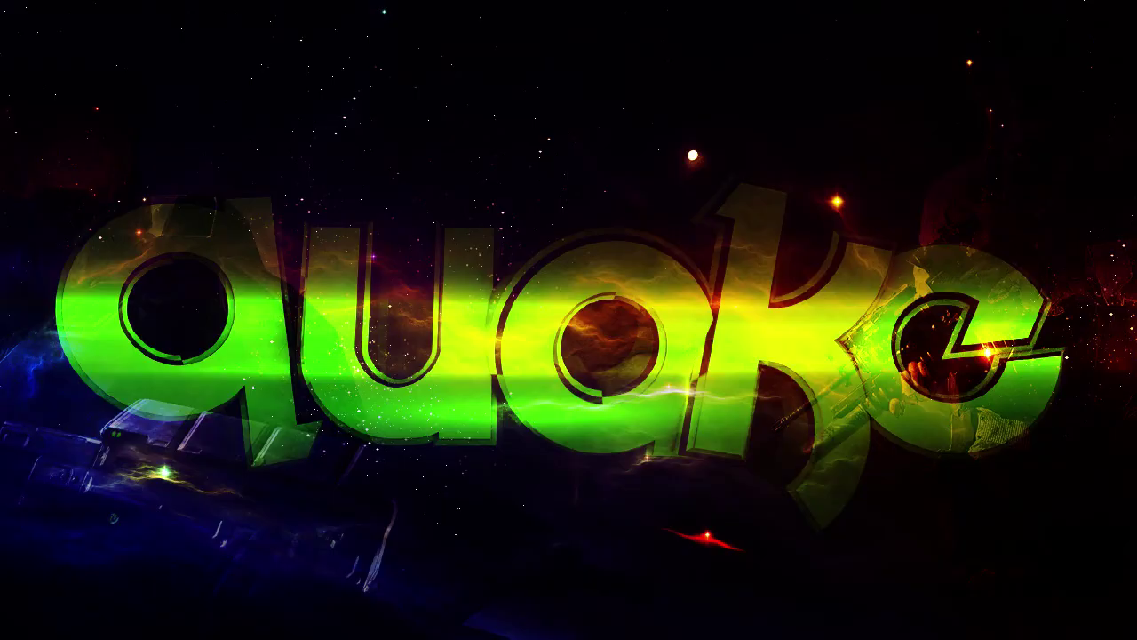